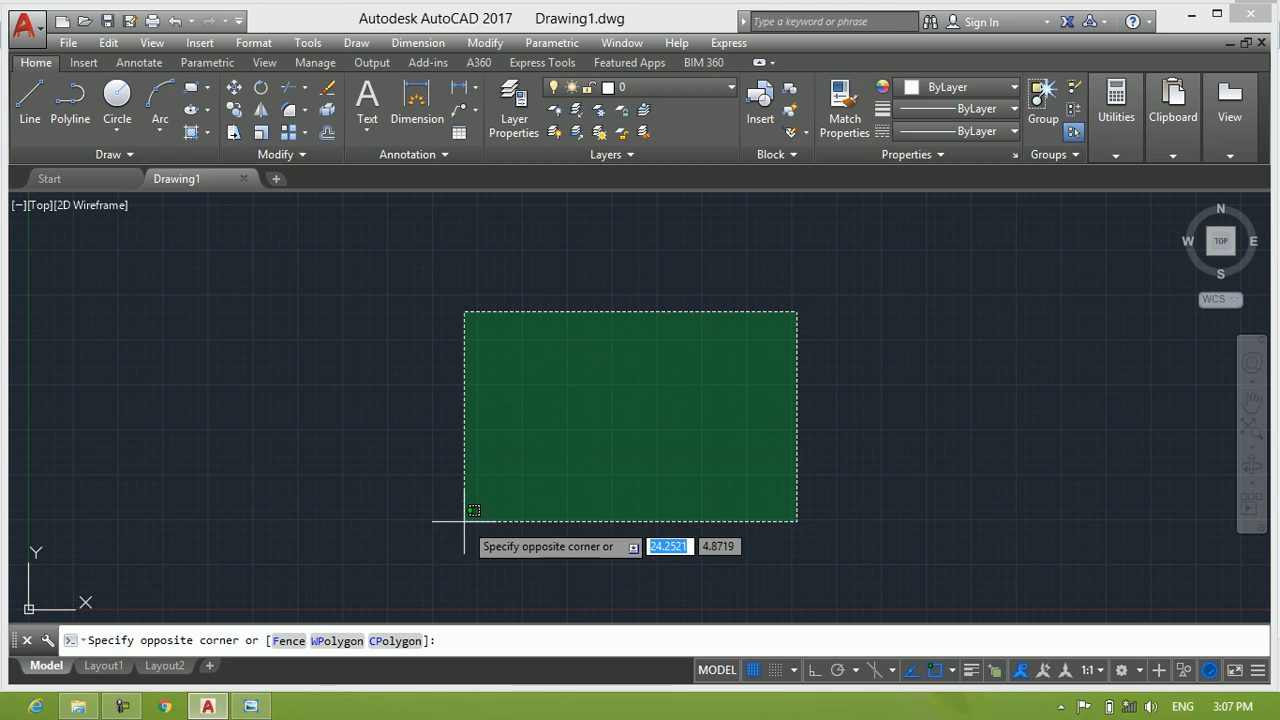
left_click(432, 522)
left_click(802, 268)
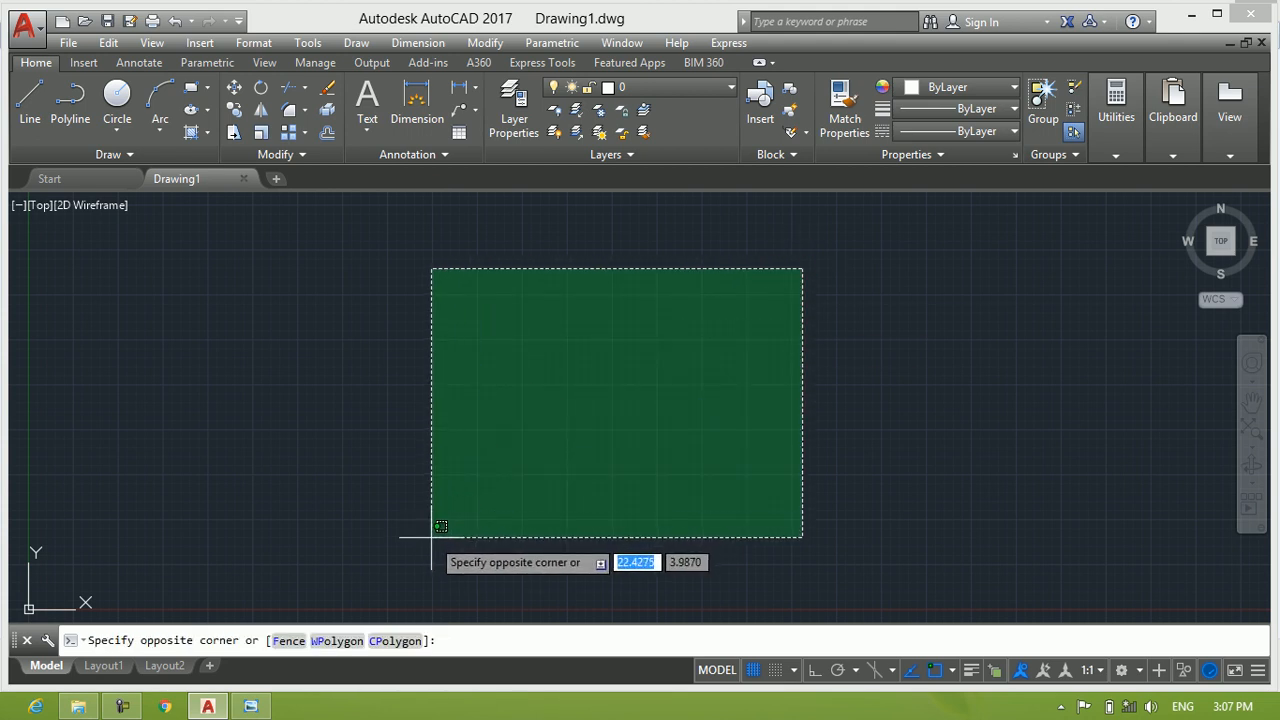
left_click(432, 480)
left_click(794, 279)
left_click(417, 554)
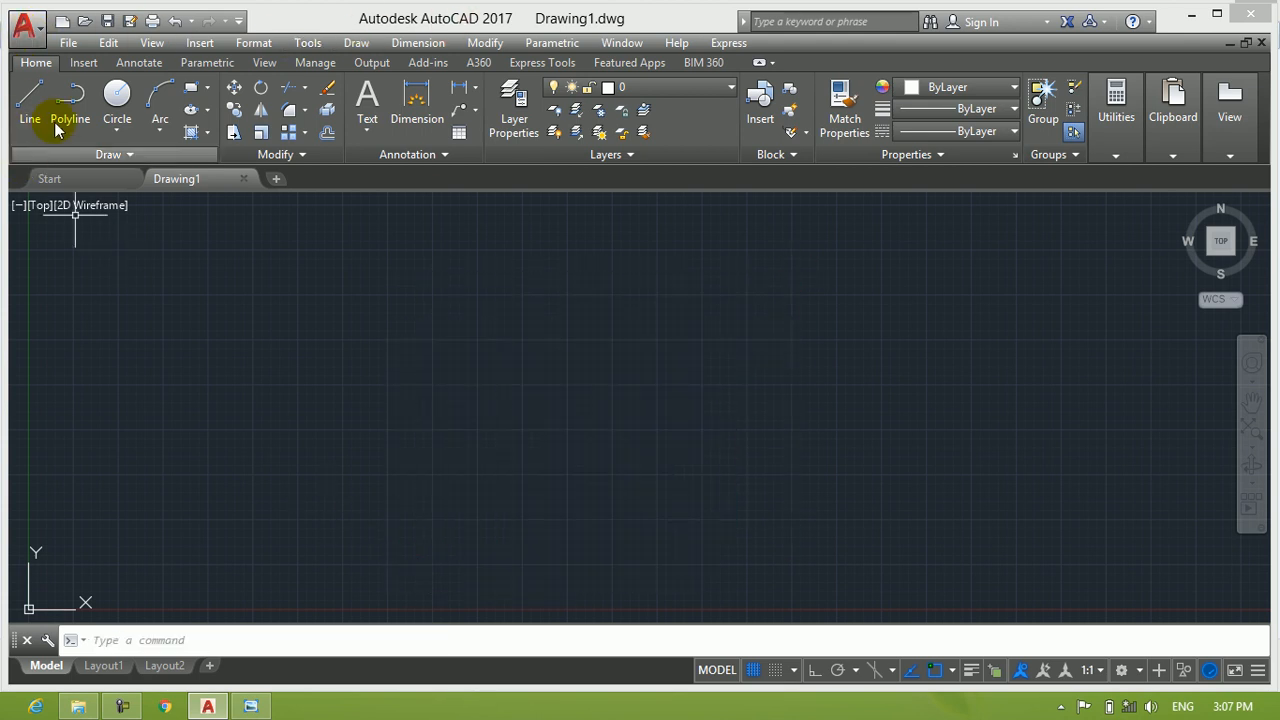
left_click(893, 280)
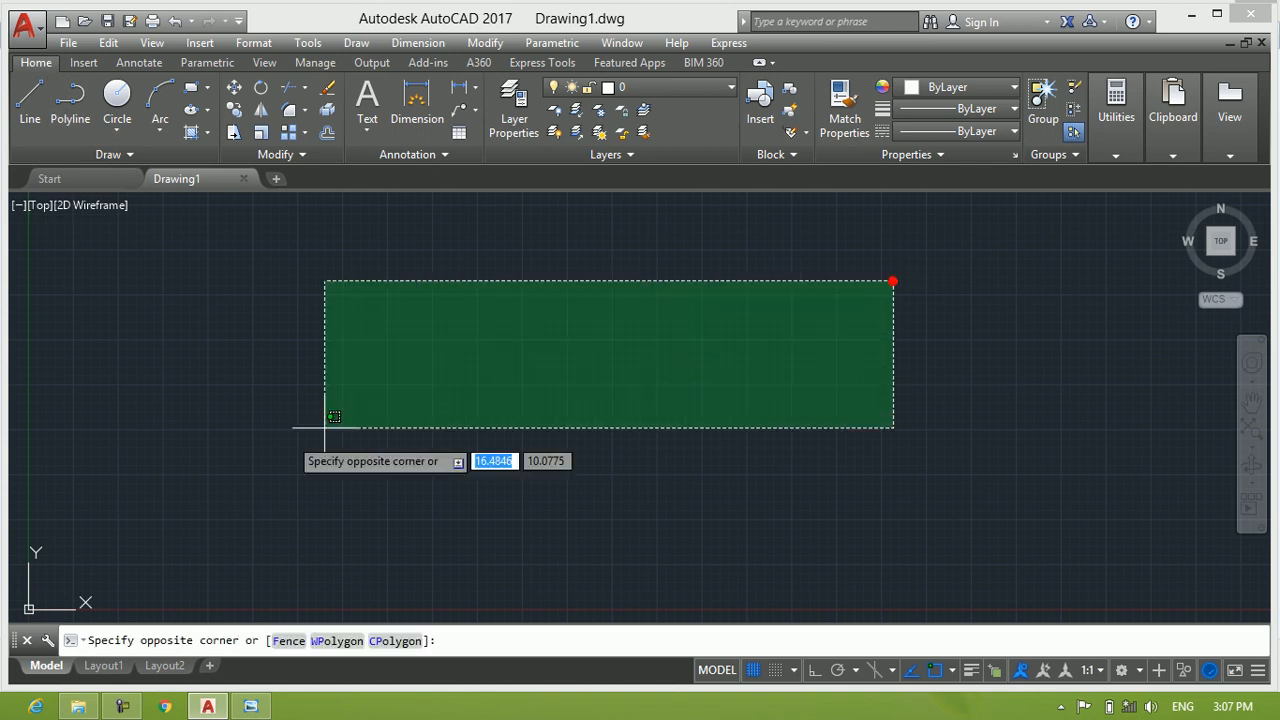
left_click(353, 531)
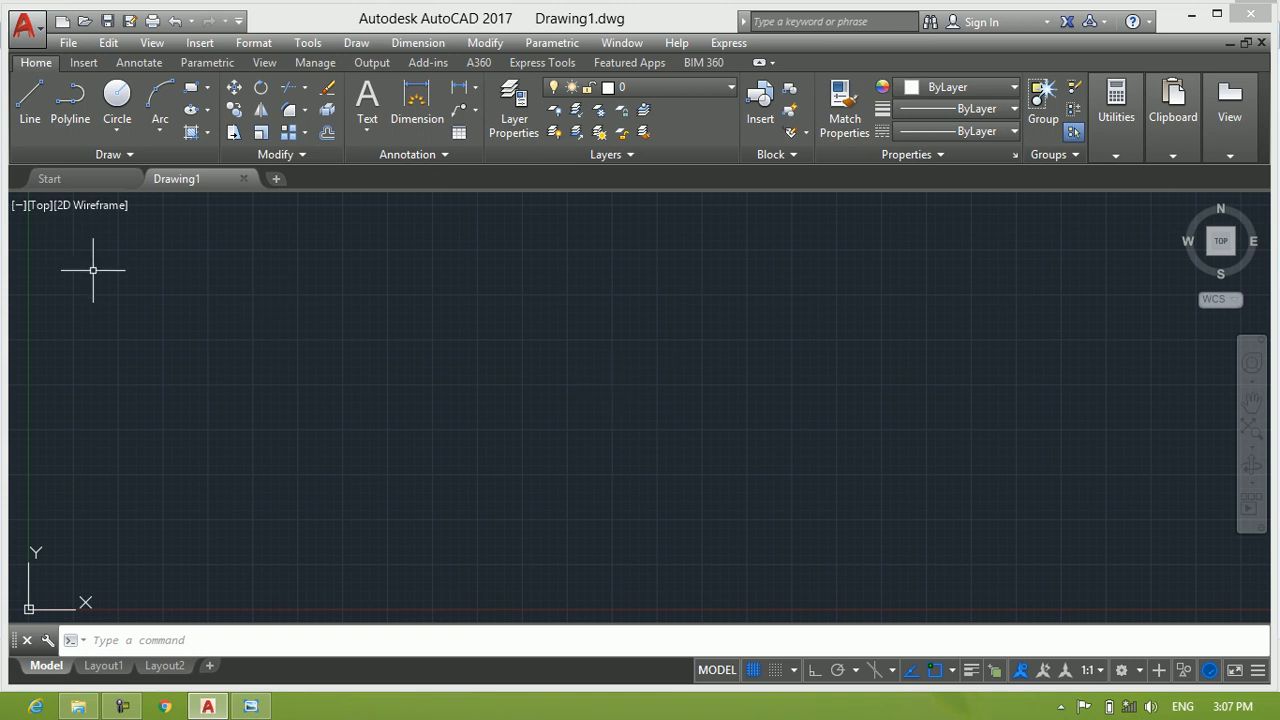
left_click(40, 37)
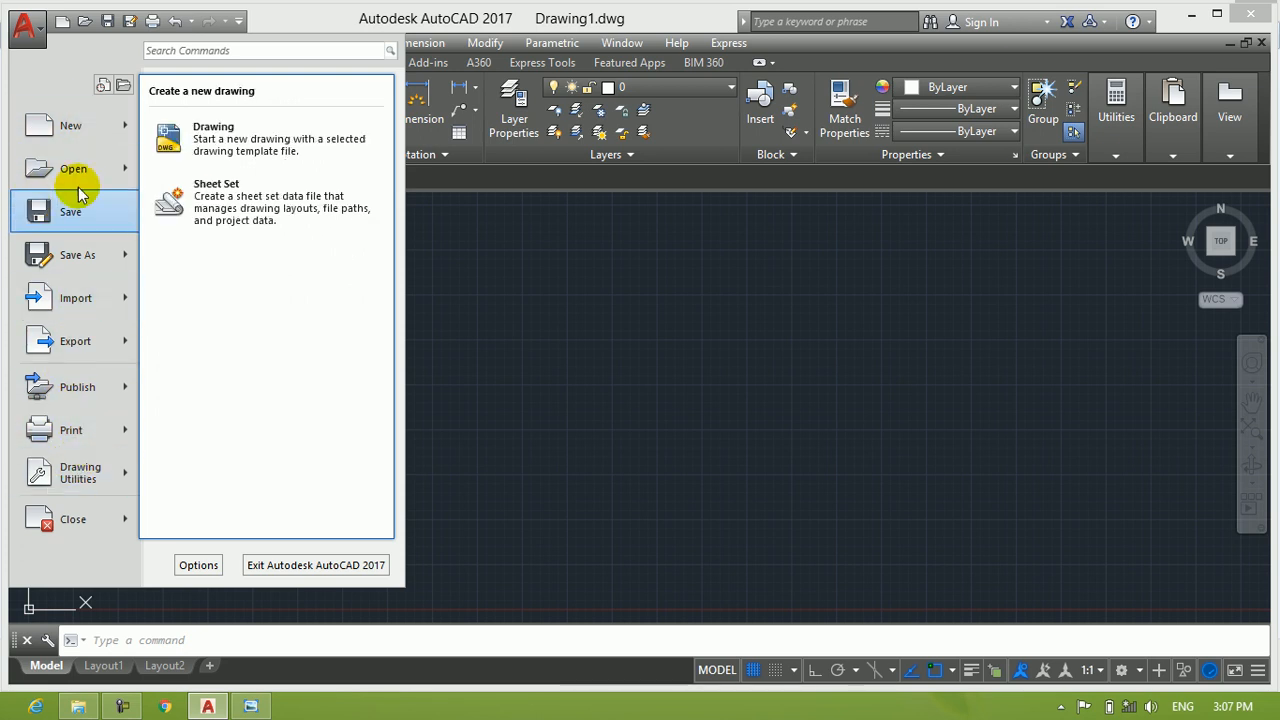
left_click(440, 395)
left_click(795, 383)
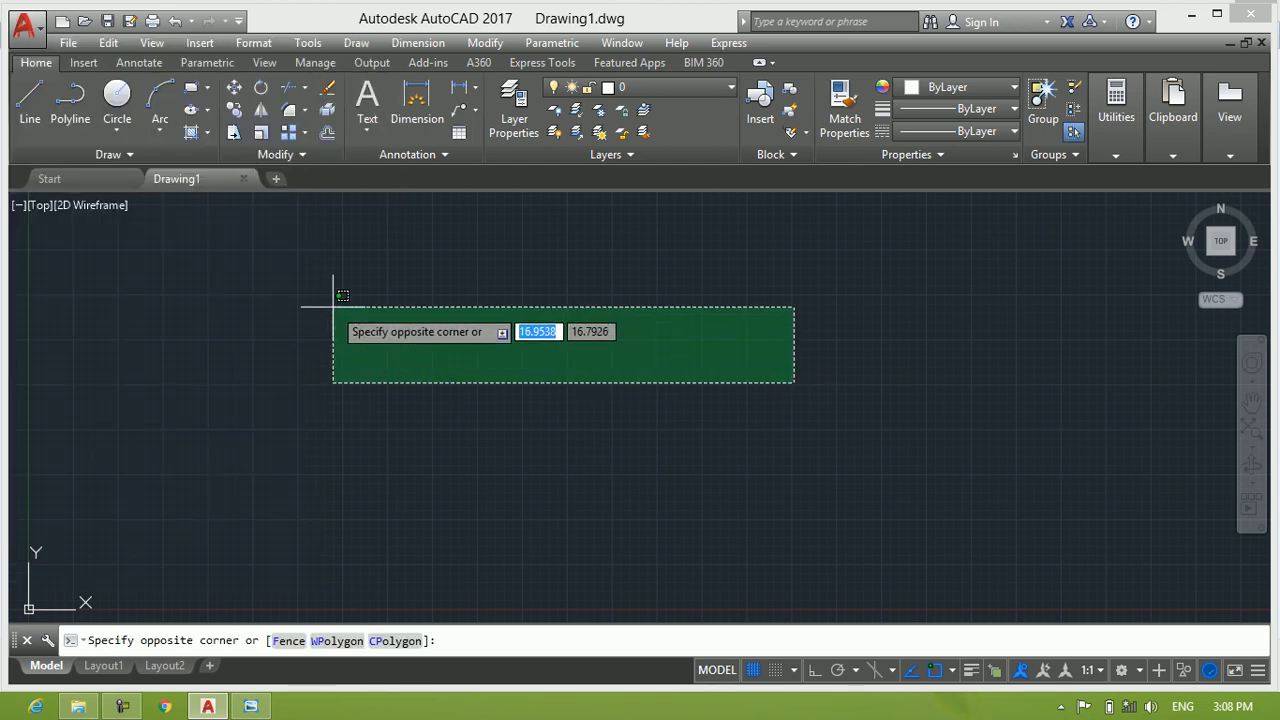
left_click(333, 306)
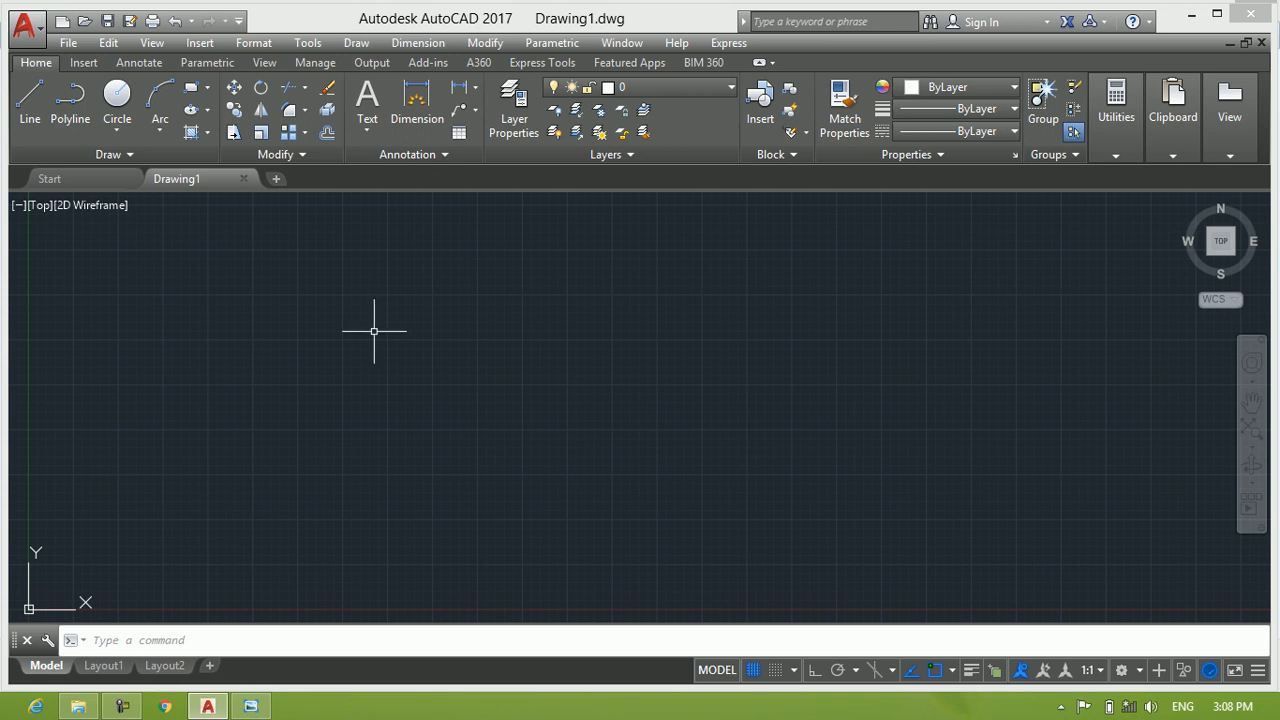
left_click(28, 28)
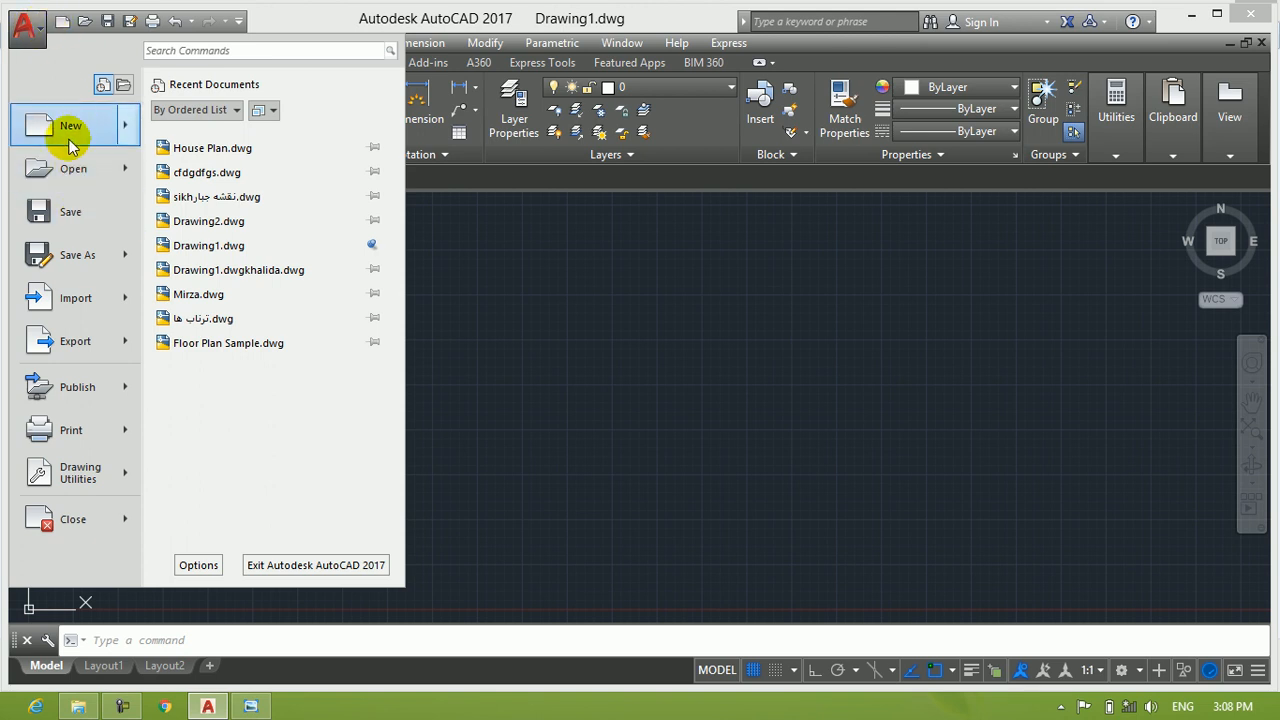
mouse_move(74, 130)
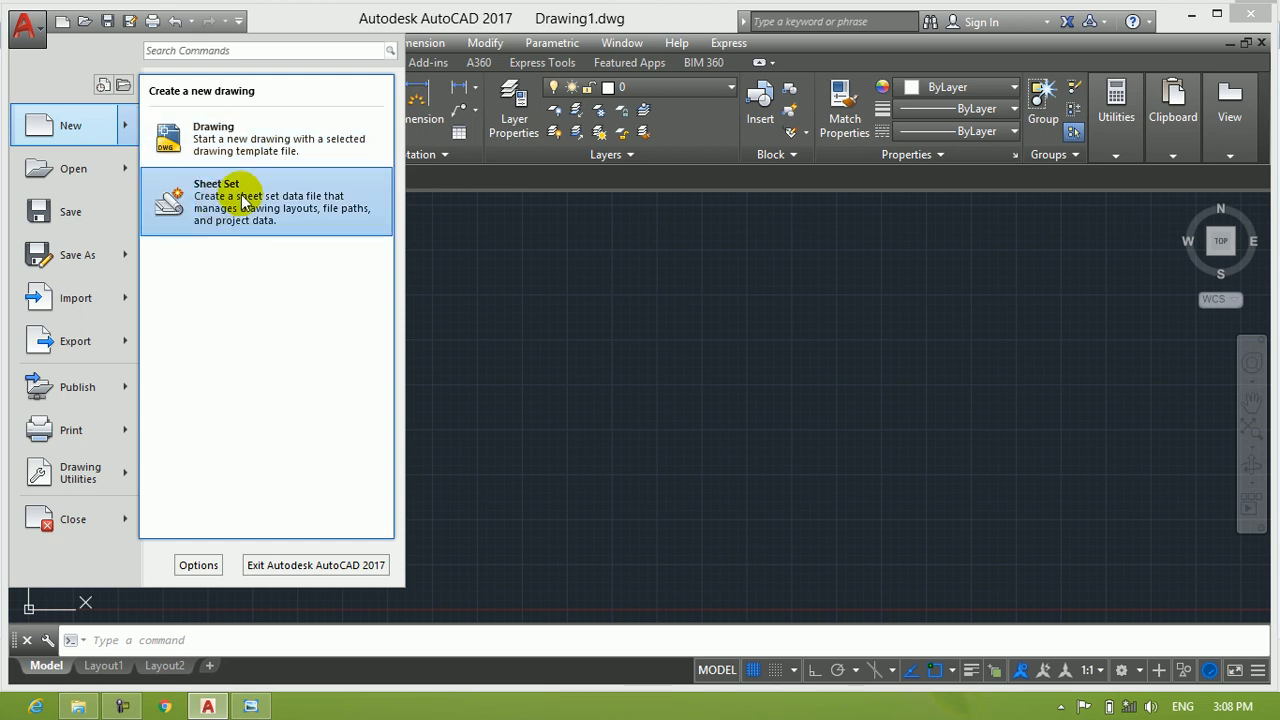
mouse_move(64, 175)
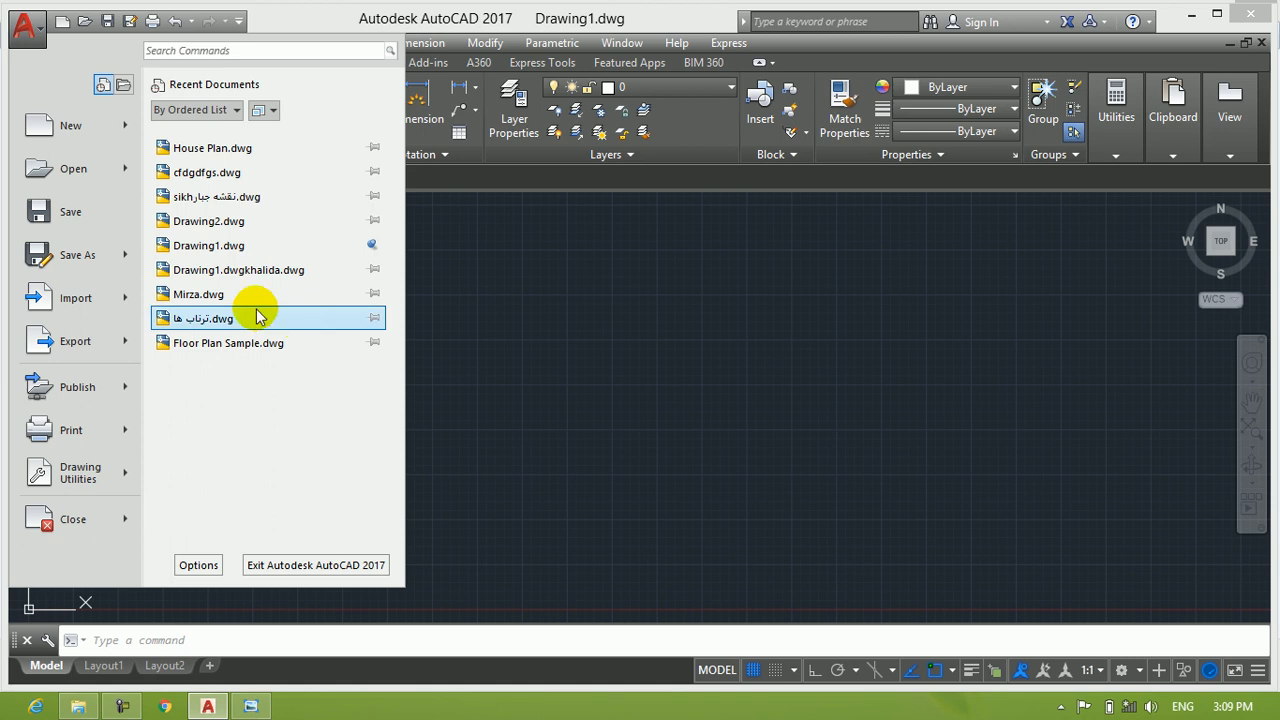
left_click(75, 303)
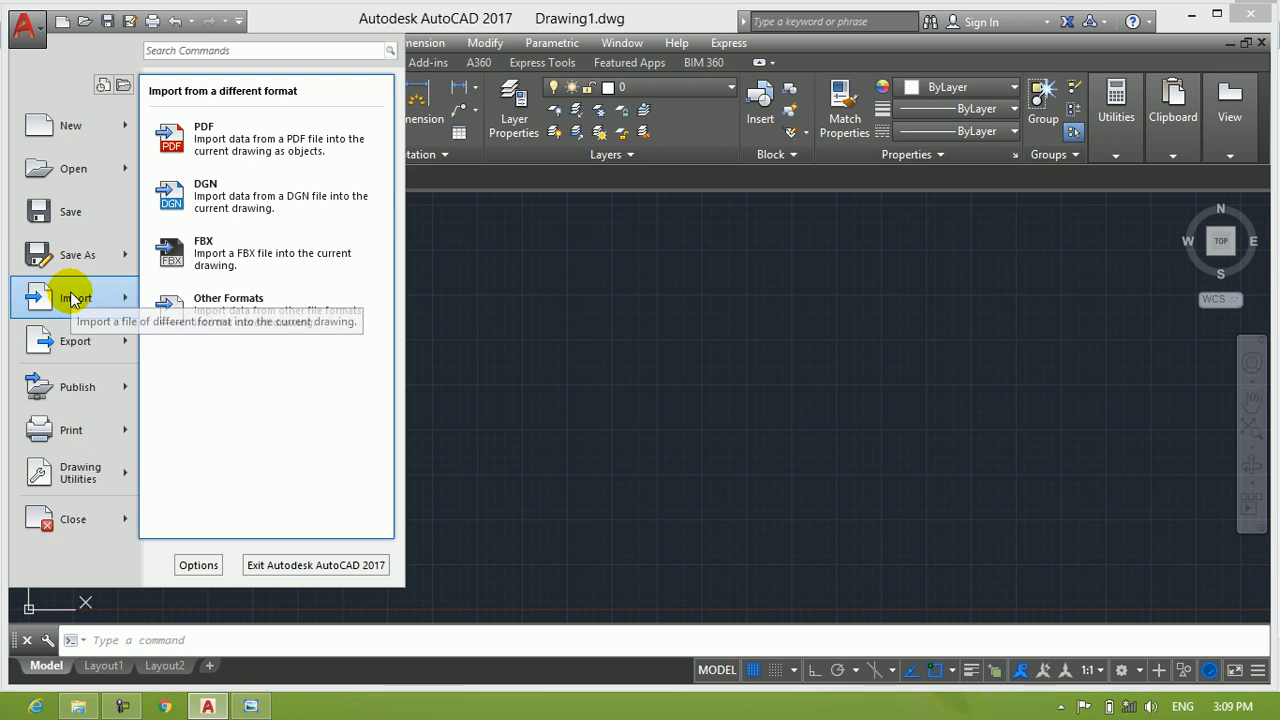
left_click(75, 342)
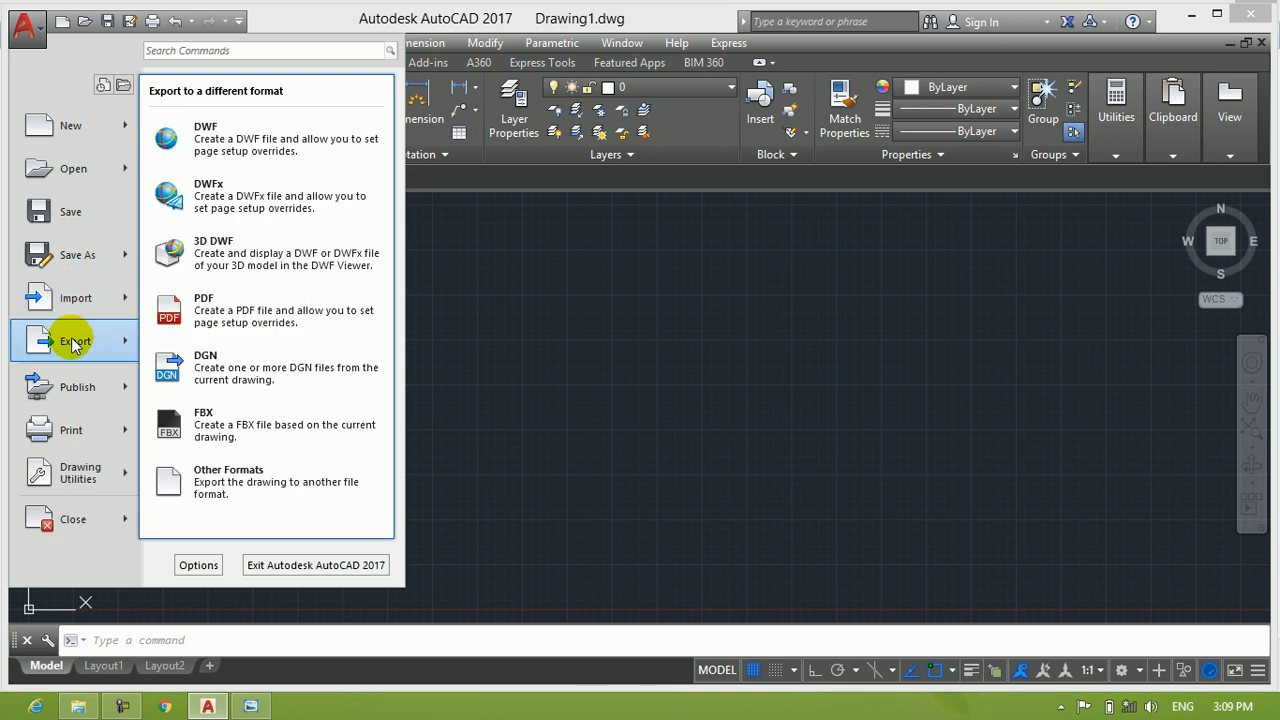
left_click(76, 298)
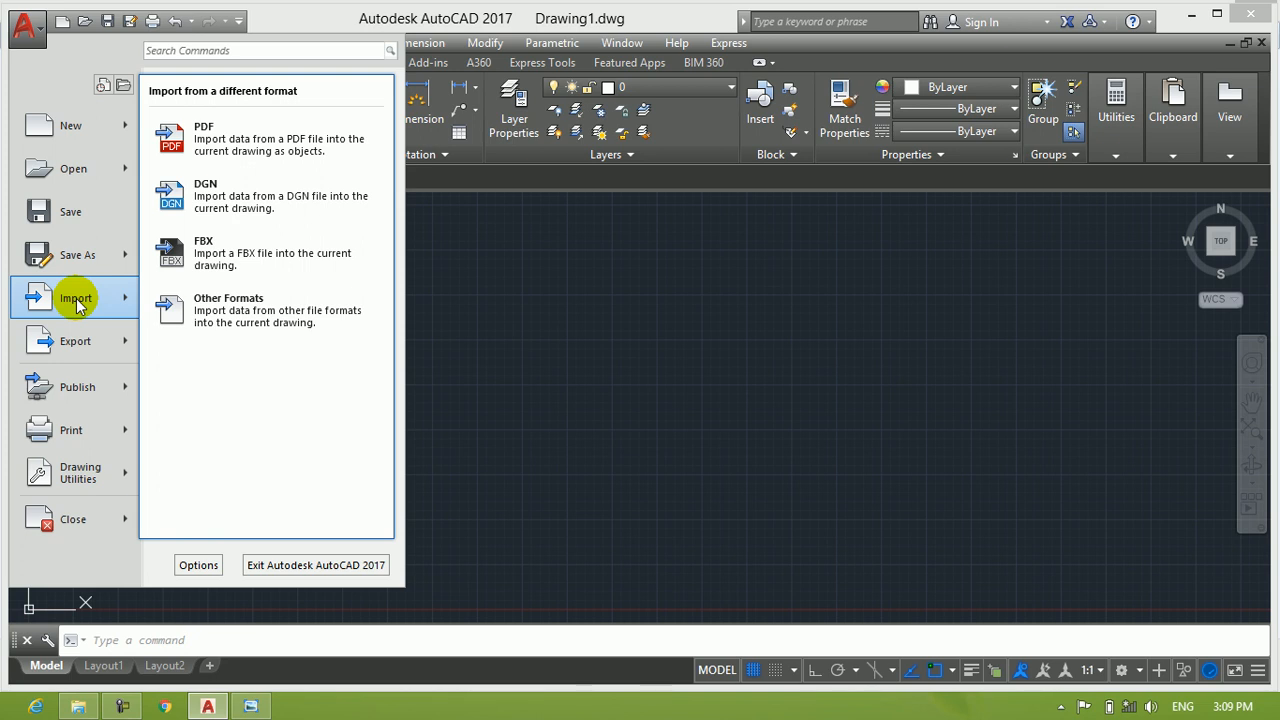
mouse_move(79, 345)
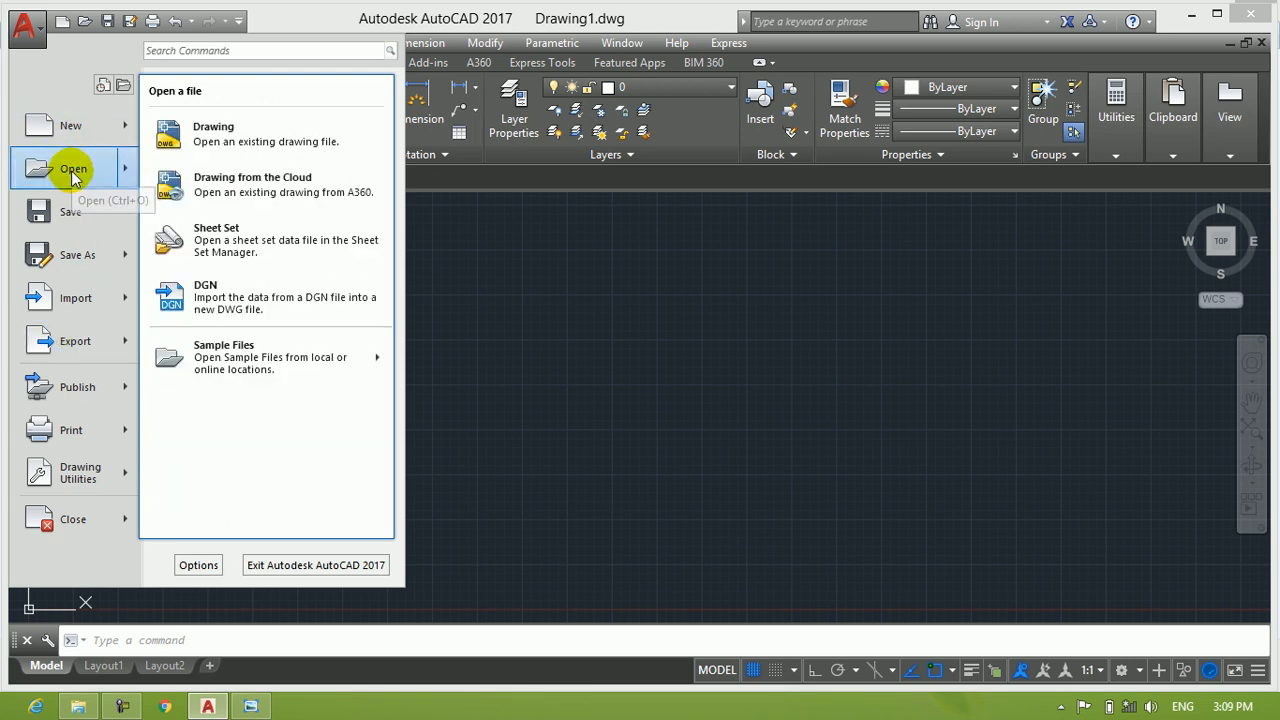
Step: Open House Plan.dwg from the Desktop and accept the proxy information notice
left_click(228, 137)
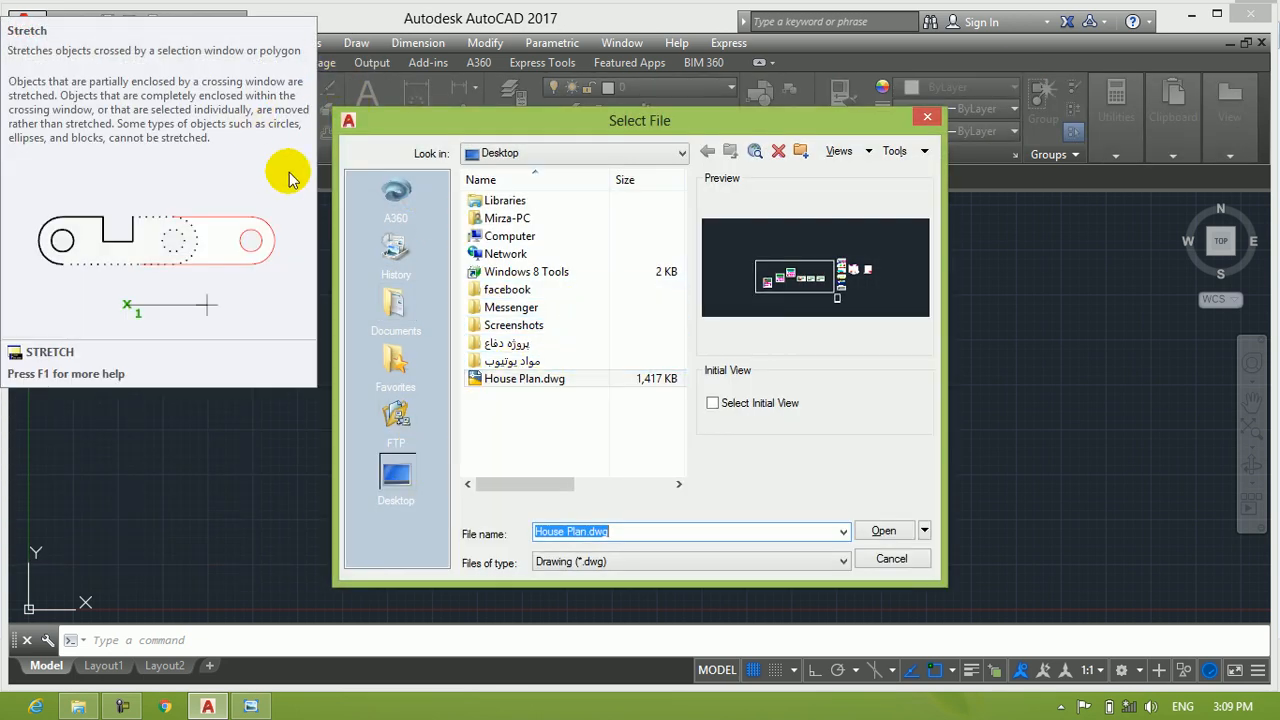
mouse_move(708, 113)
left_mouse_down()
mouse_move(709, 126)
mouse_move(697, 94)
left_mouse_up()
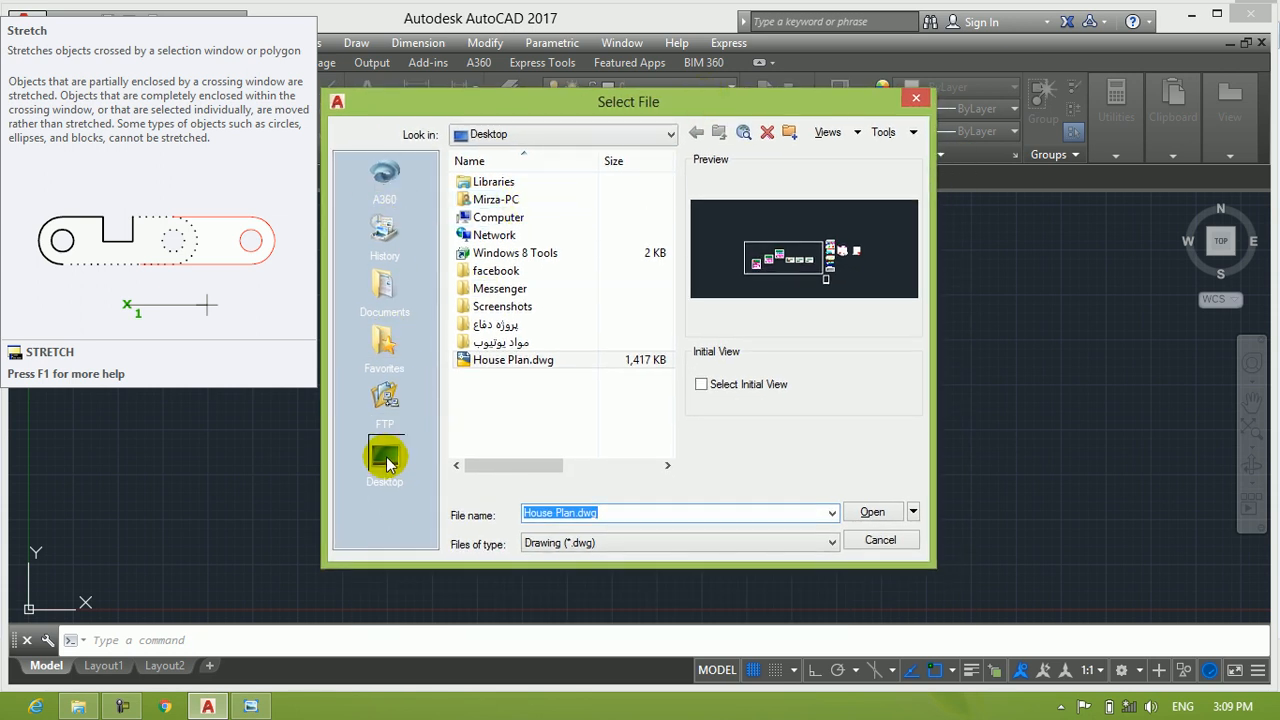
left_click(386, 460)
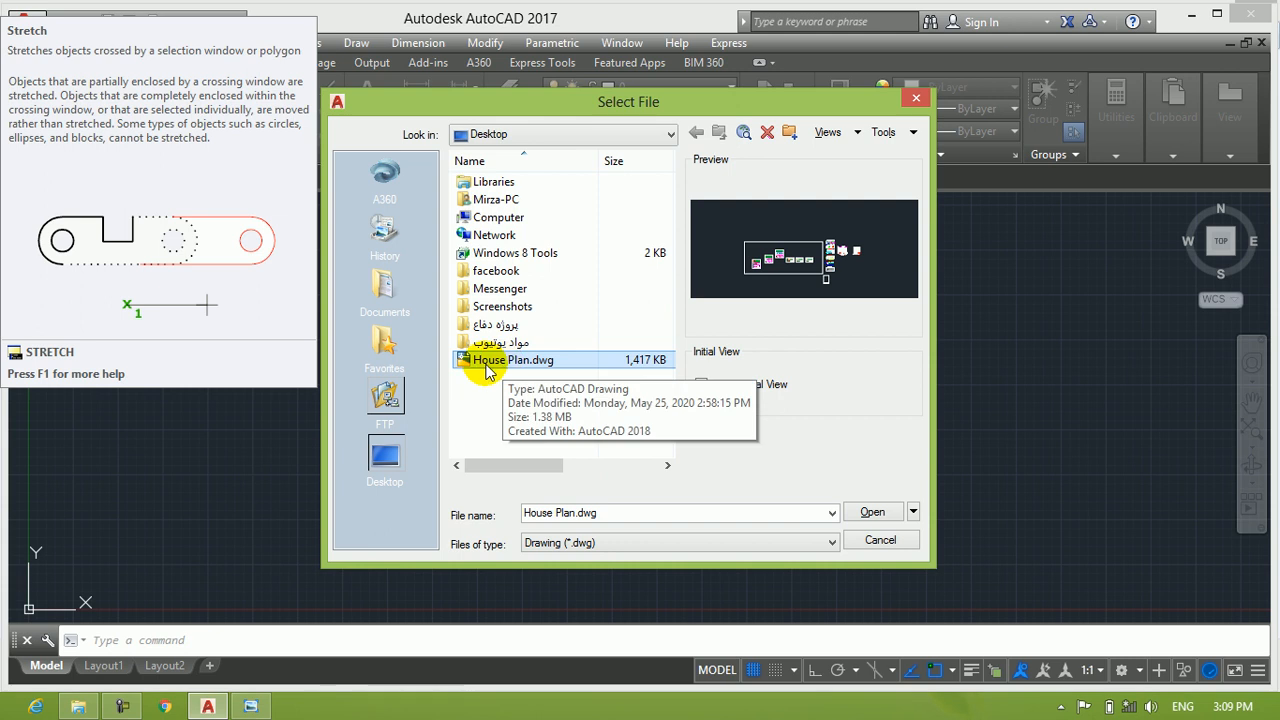
left_click(533, 363)
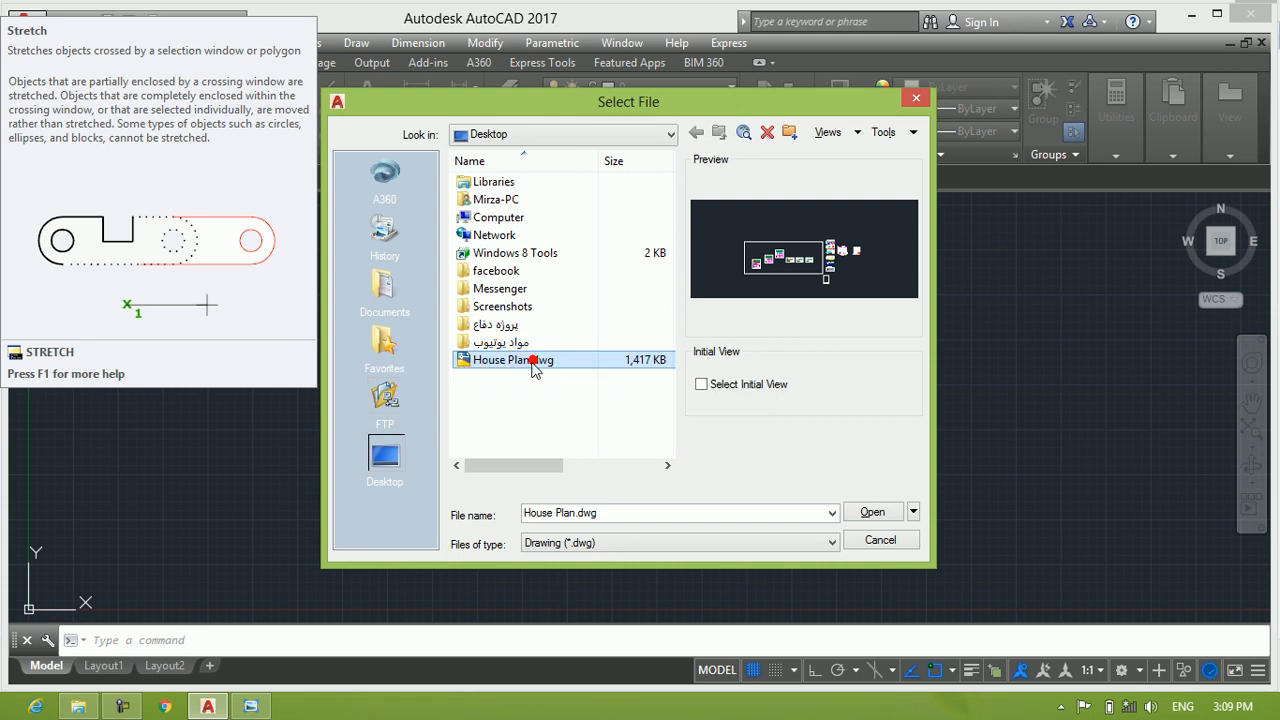
left_click(850, 510)
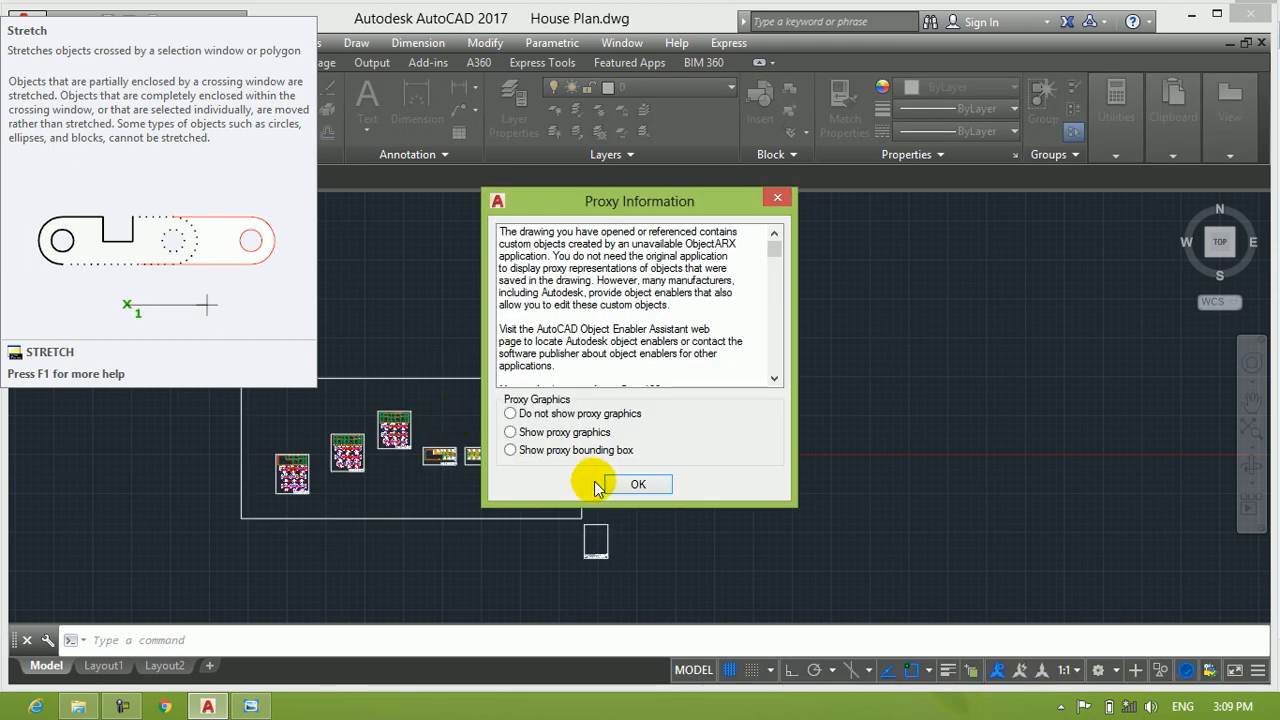
left_click(606, 485)
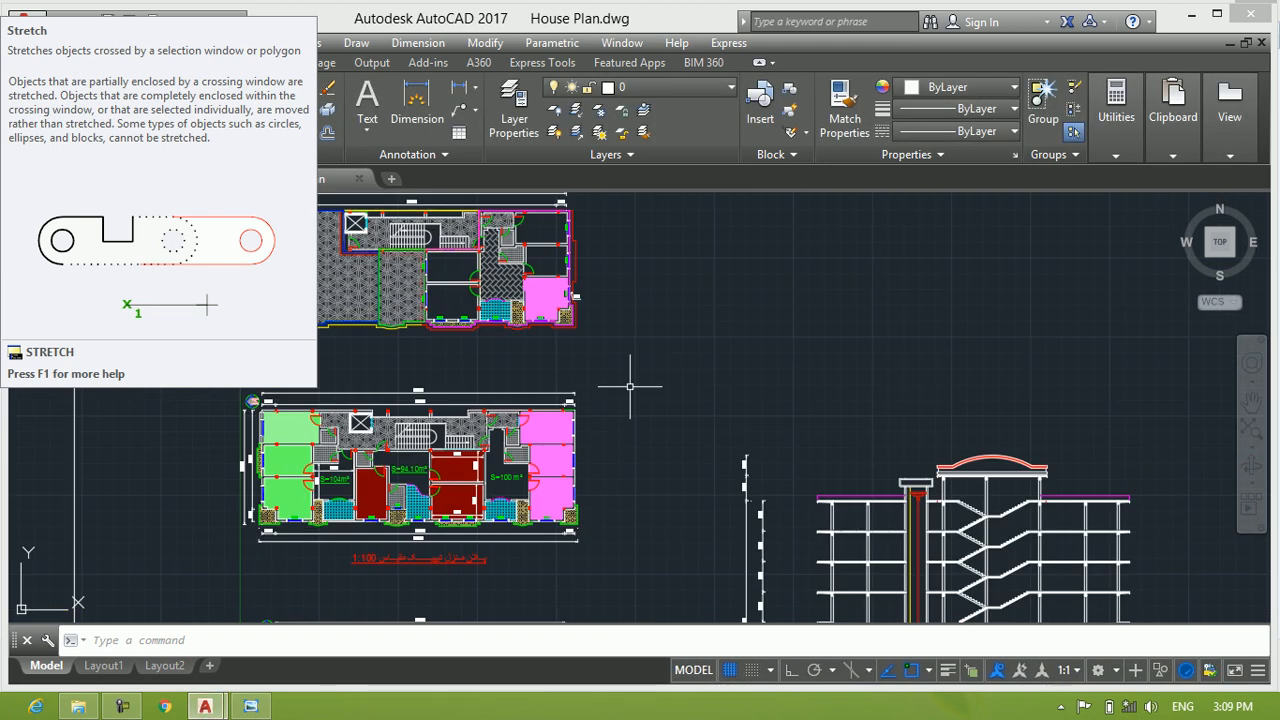
Step: Examine the floor plans and building sections in the house drawing, looking closely at the uppermost plan
scroll(640, 382, "down", 2)
middle_click_drag(652, 376, 802, 397)
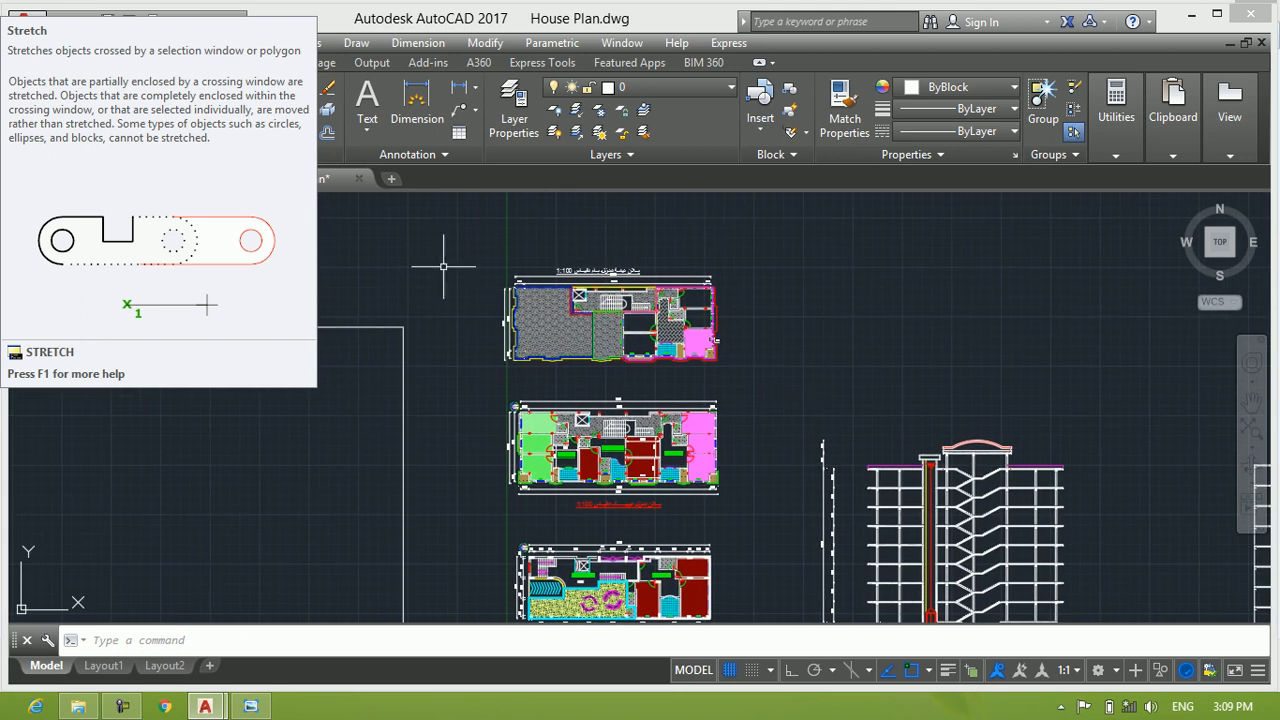
scroll(486, 277, "down", 4)
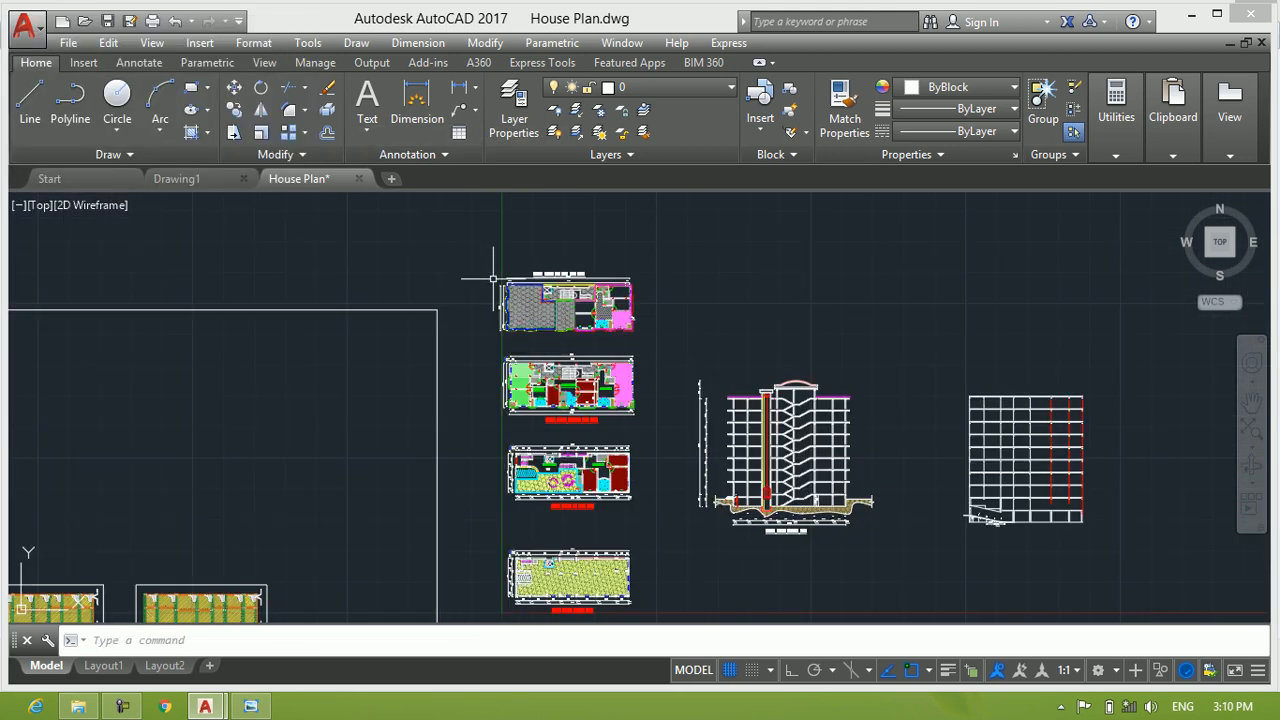
scroll(517, 283, "up", 6)
scroll(324, 338, "up", 2)
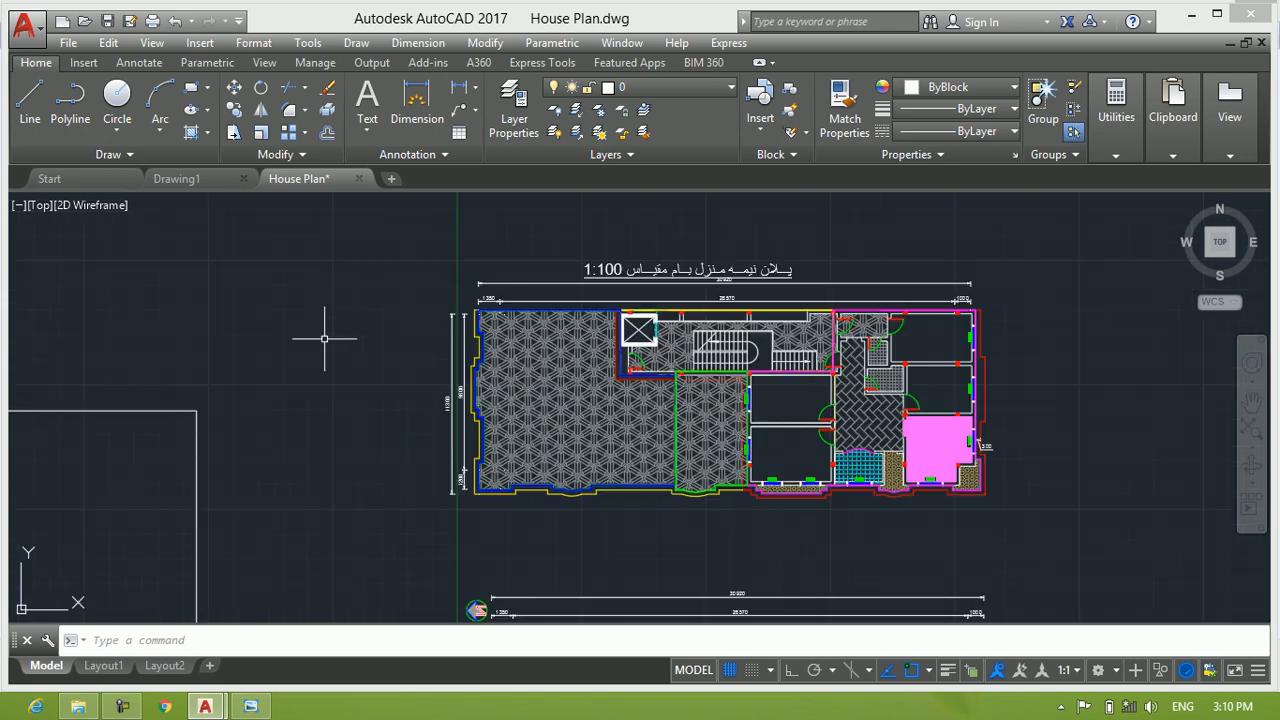
scroll(324, 338, "down", 1)
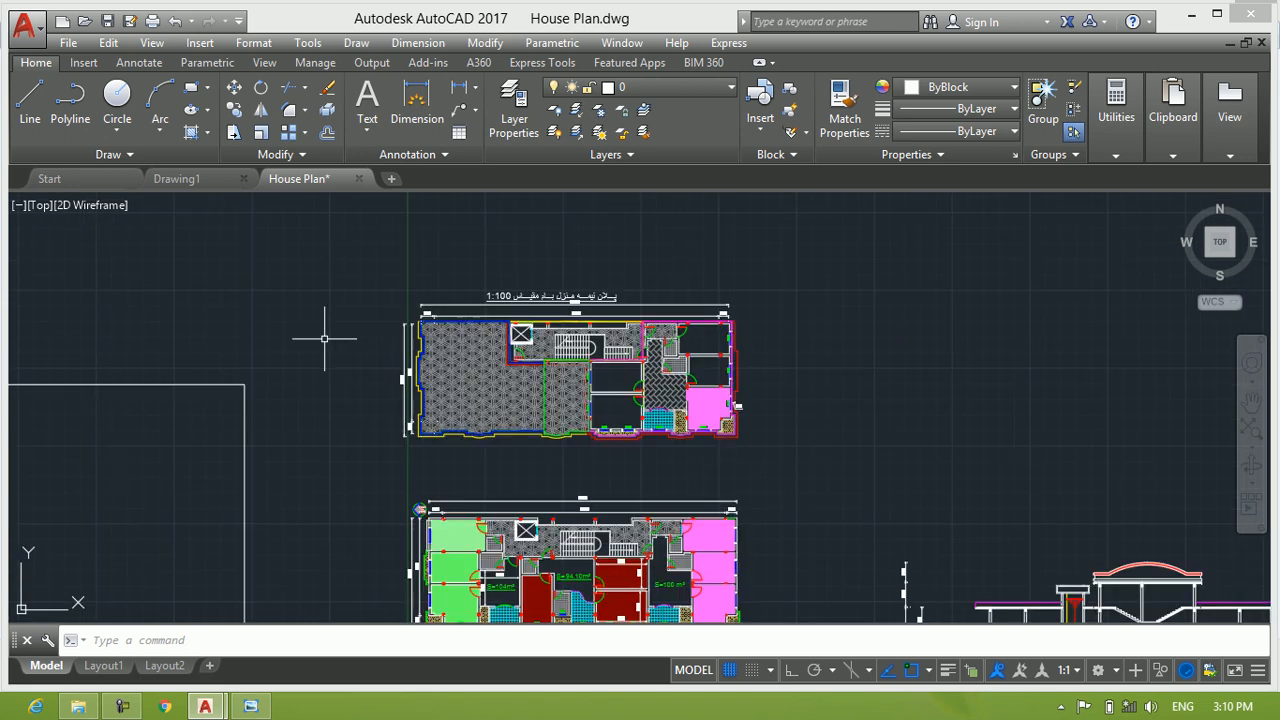
left_click(26, 30)
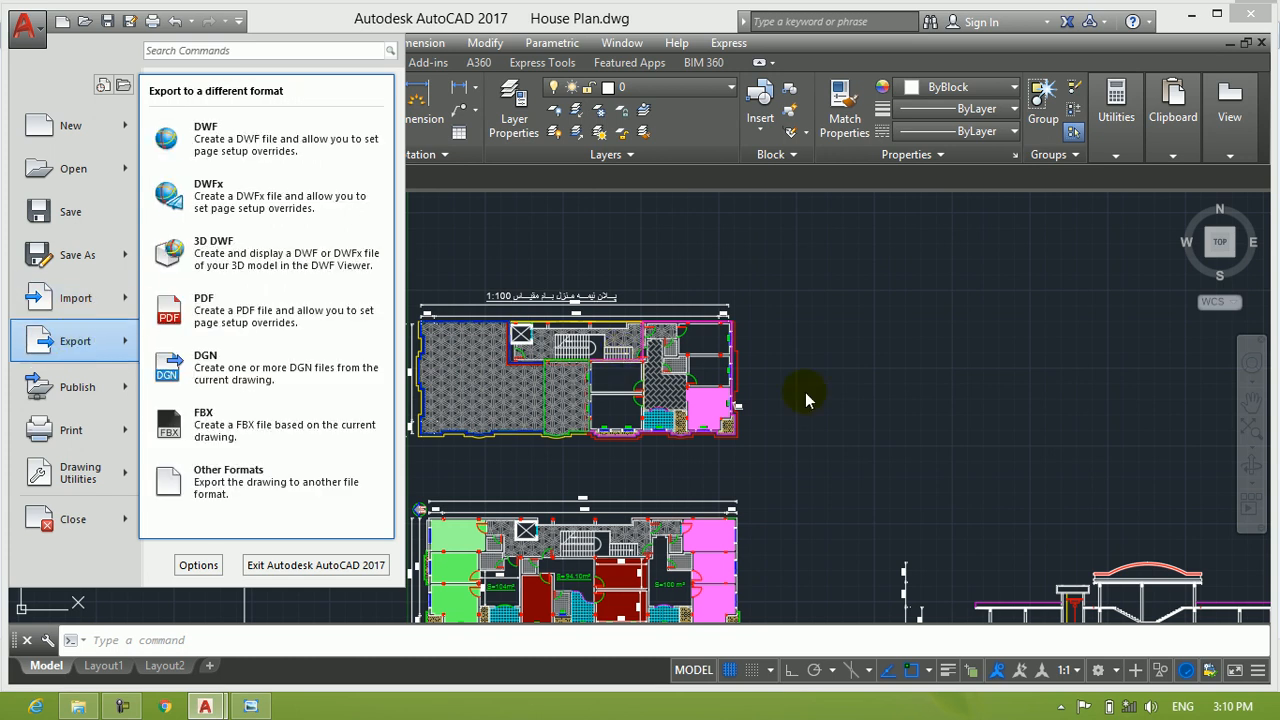
left_click(882, 318)
left_click(834, 402)
left_click(954, 298)
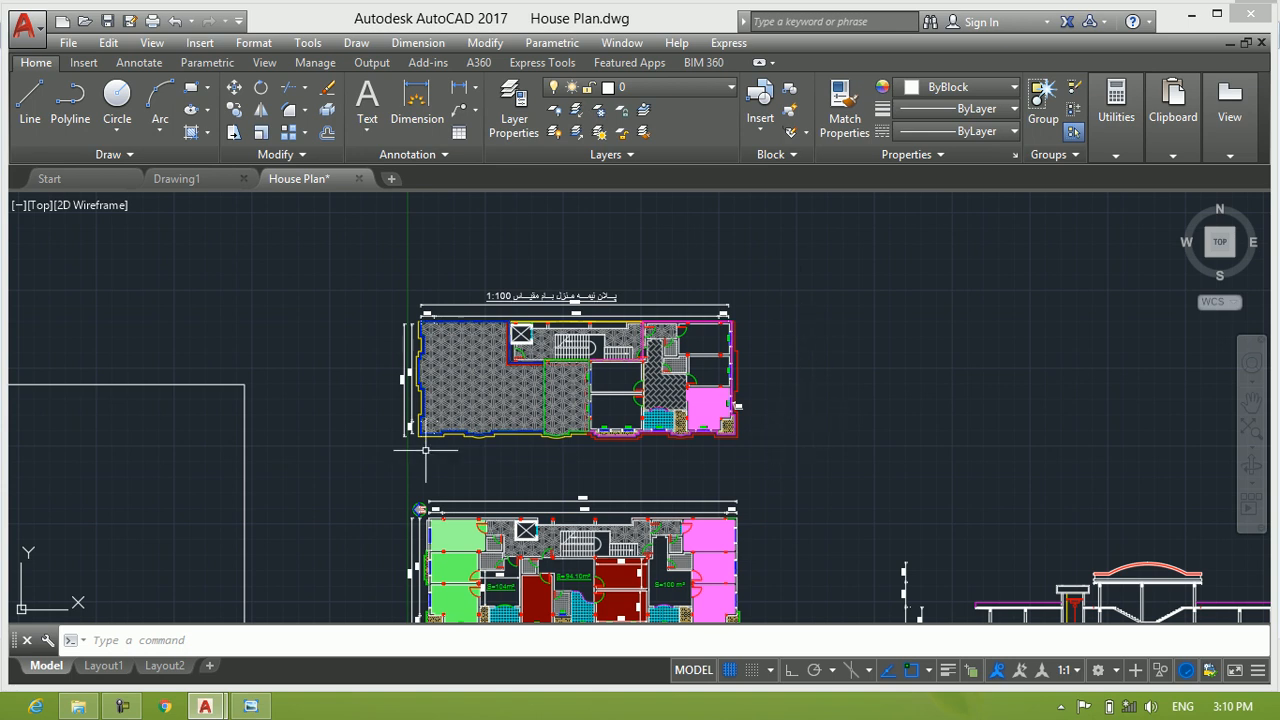
Step: Frame the uppermost floor plan in the view and start exporting the drawing to PDF
scroll(362, 311, "up", 2)
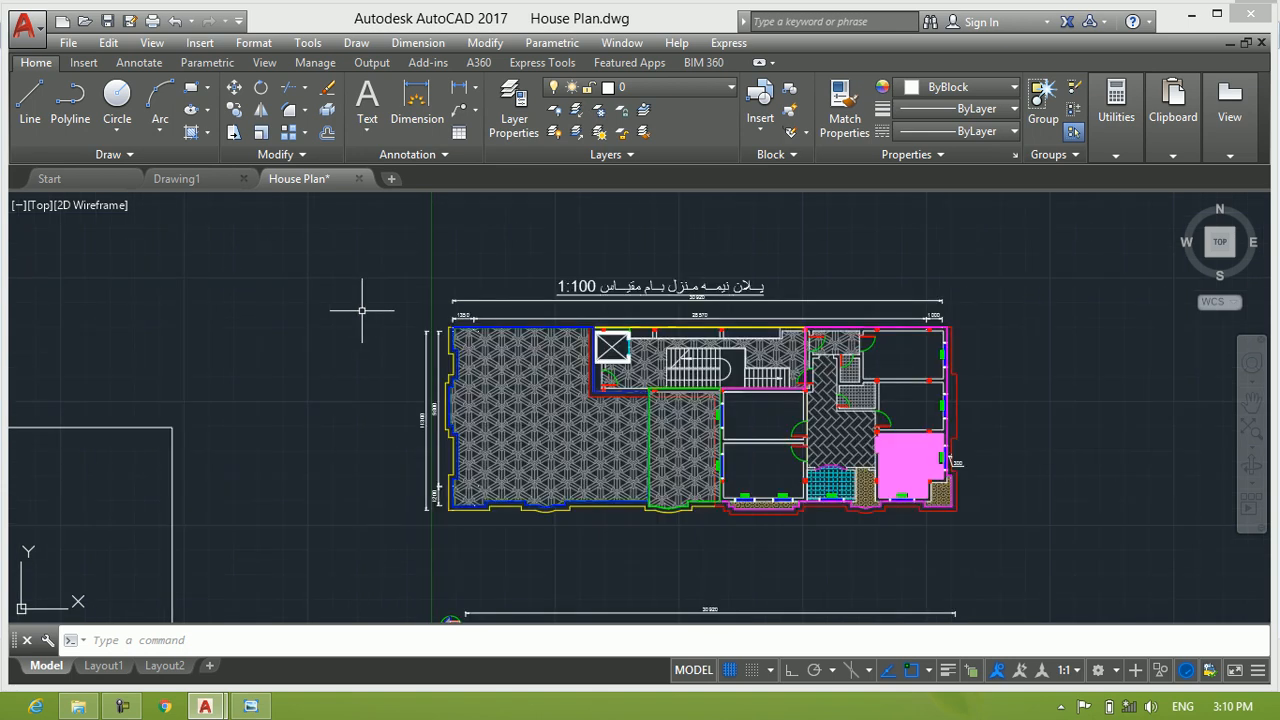
middle_click_drag(358, 310, 330, 310)
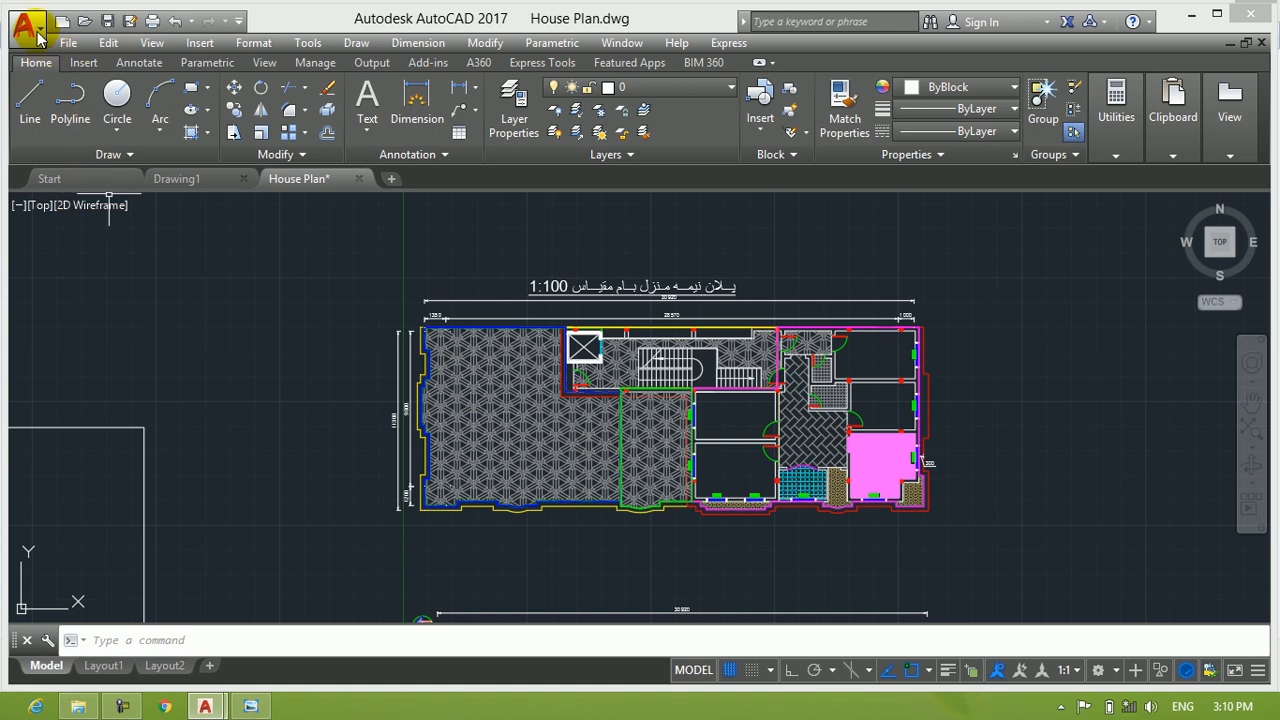
left_click(24, 24)
mouse_move(80, 342)
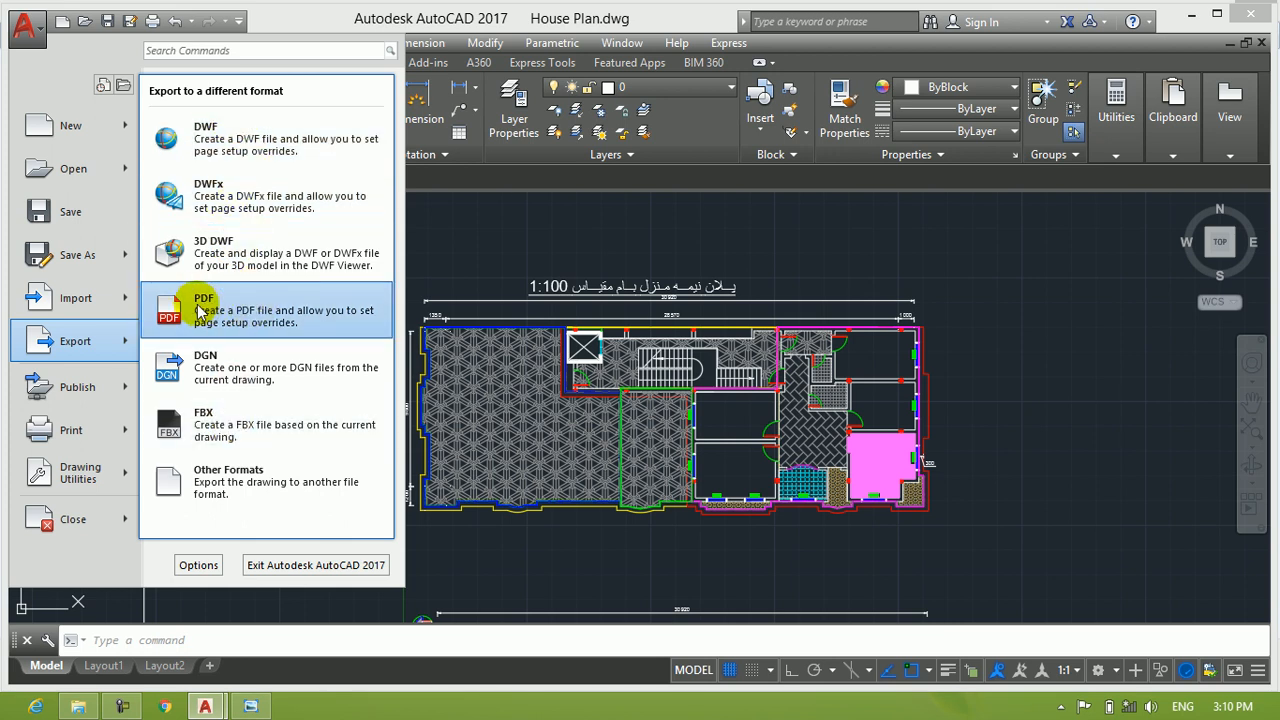
left_click(265, 312)
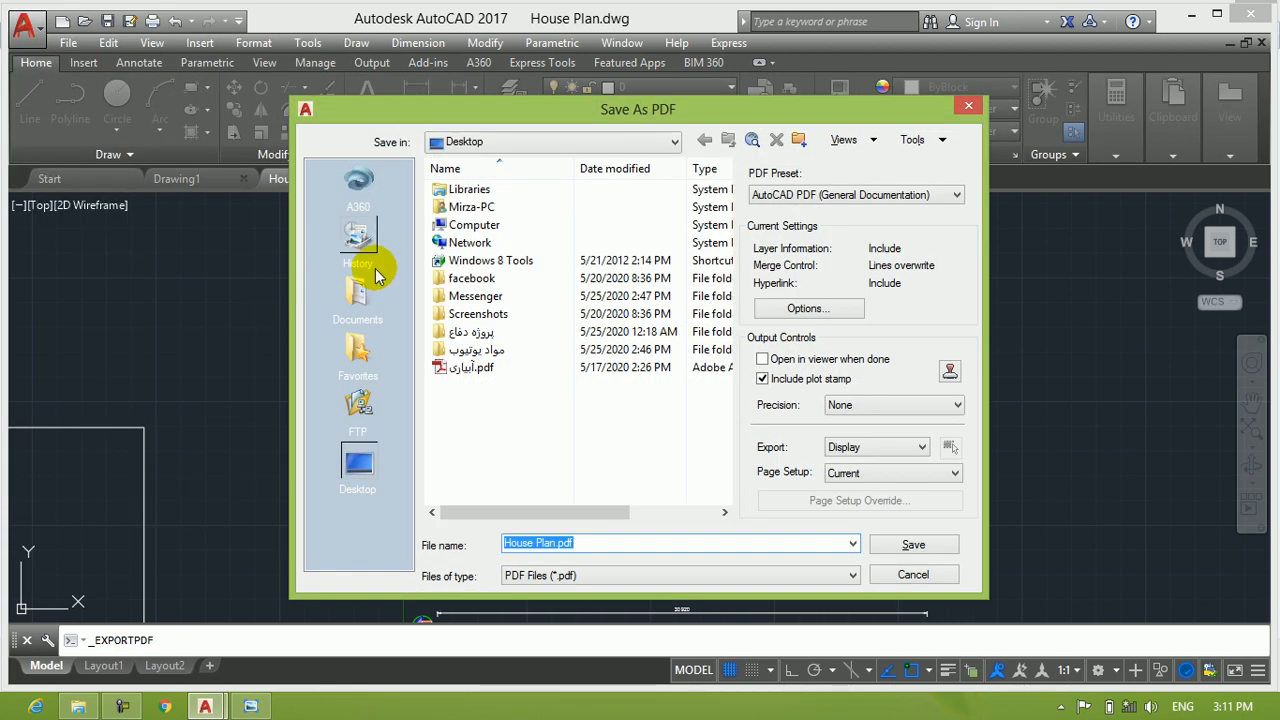
Step: Set the PDF export to save on the Desktop, using the author's first name as the file name
left_click_drag(555, 119, 513, 113)
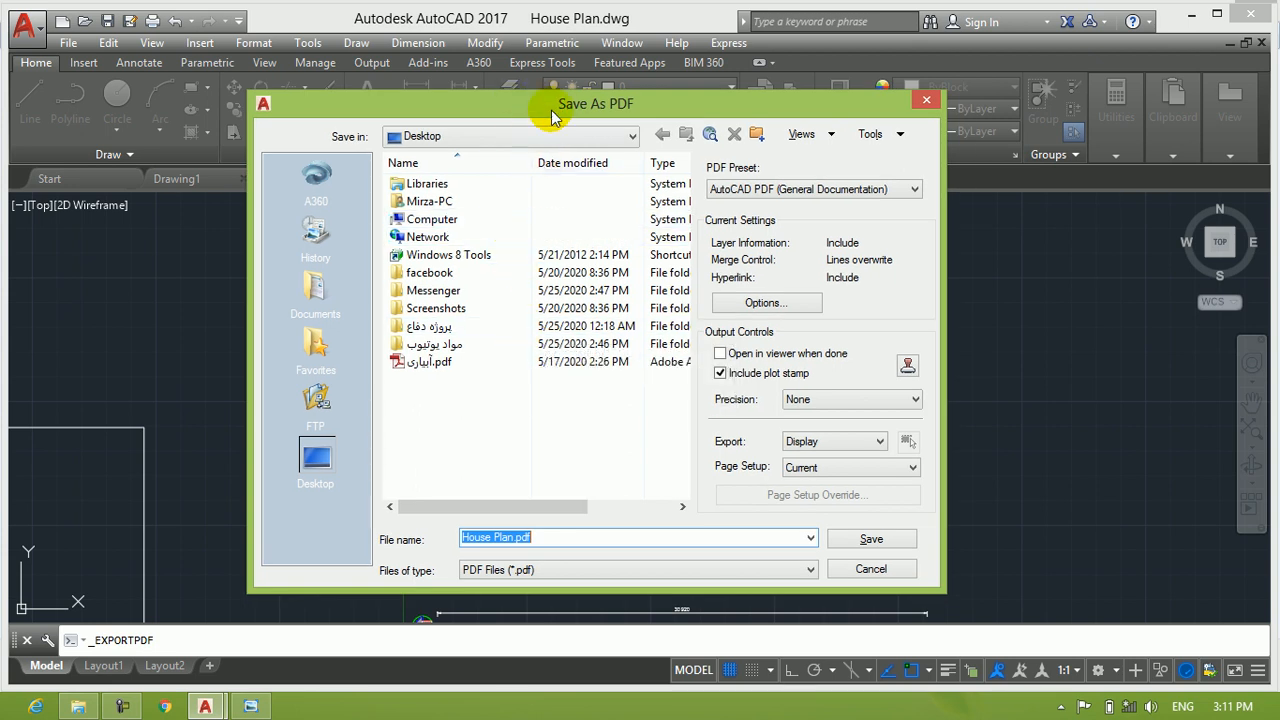
left_click_drag(557, 100, 547, 72)
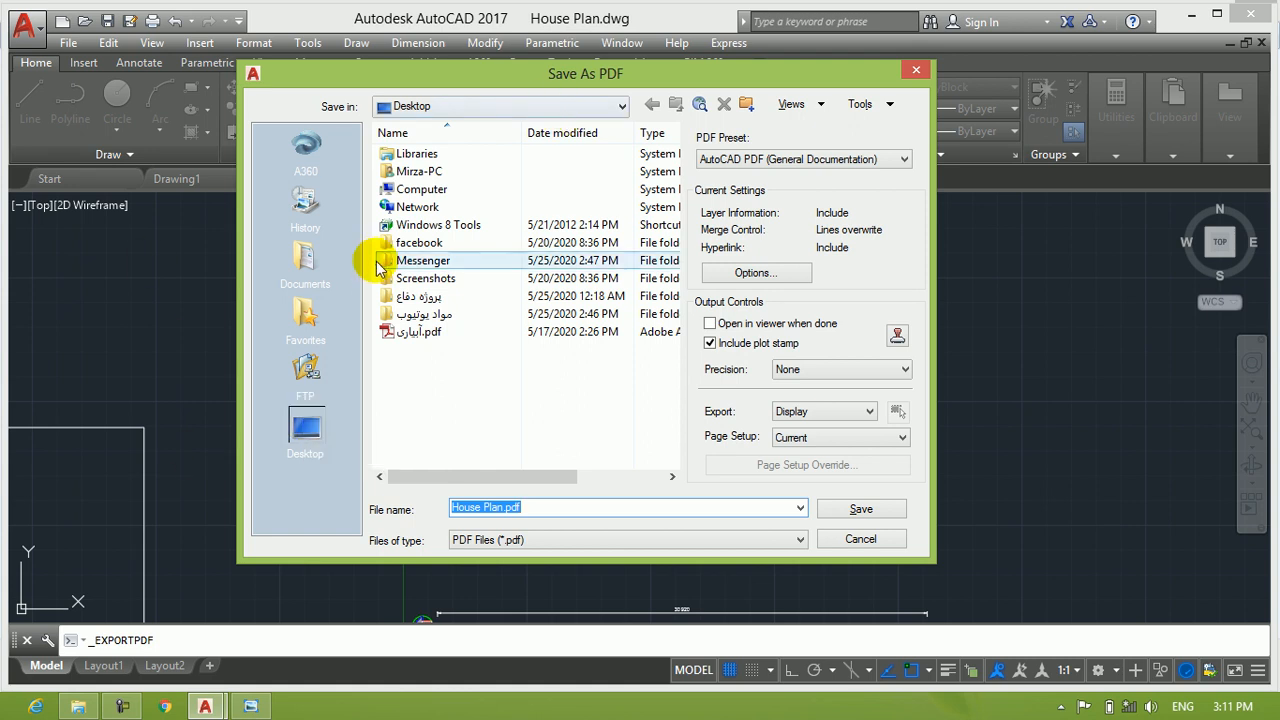
left_click(313, 427)
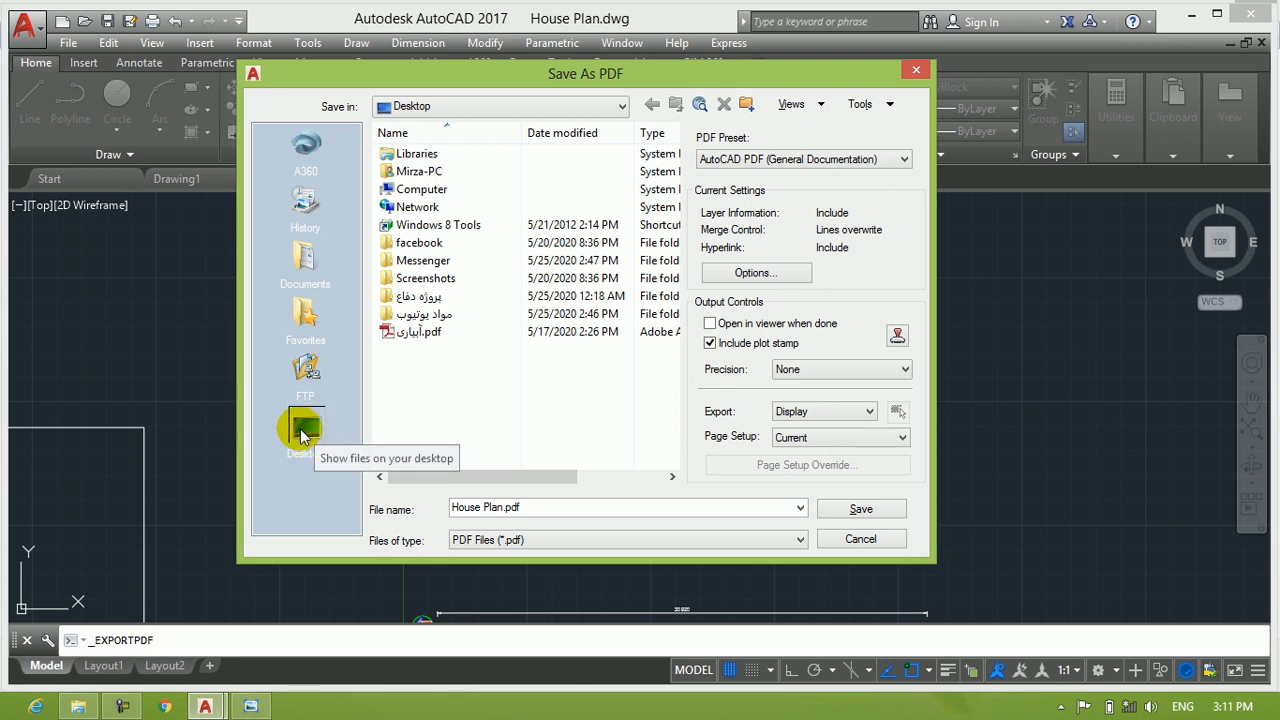
left_click(558, 505)
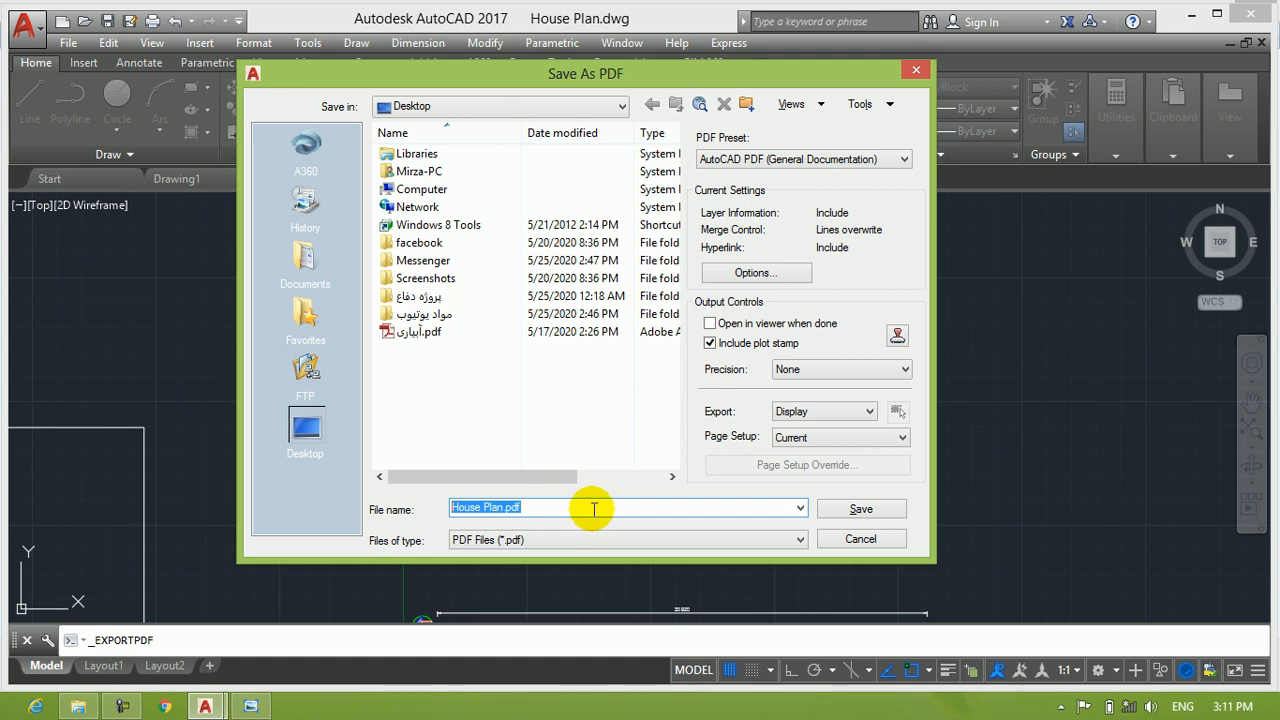
type("Mirza")
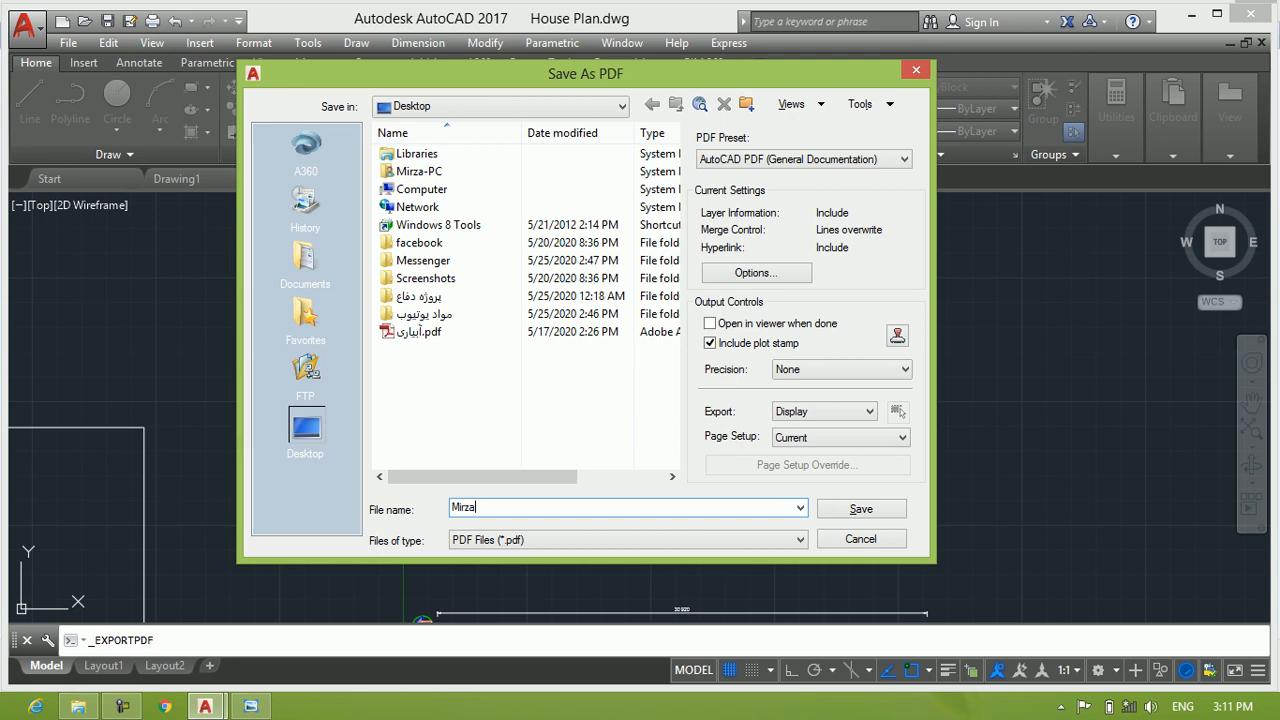
left_click(583, 541)
left_click(570, 551)
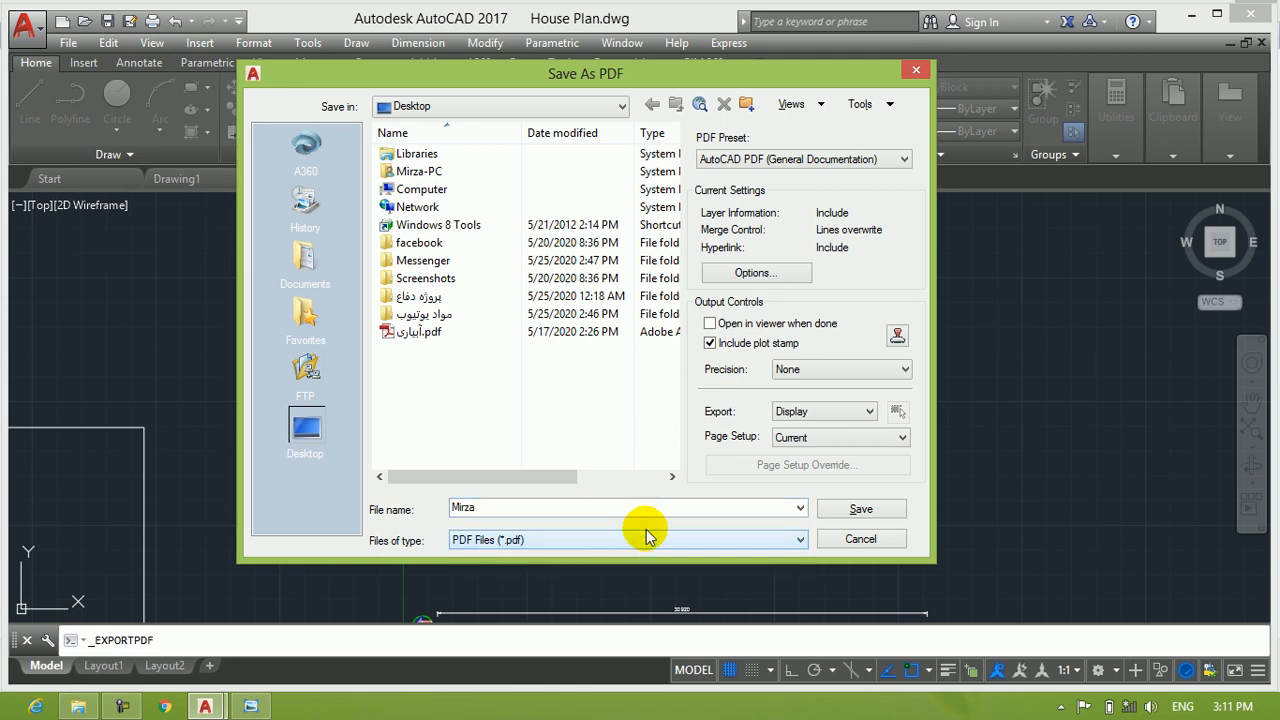
Step: Exclude the plot stamp, have the PDF open in the viewer when done, and keep precision at None
left_click(710, 344)
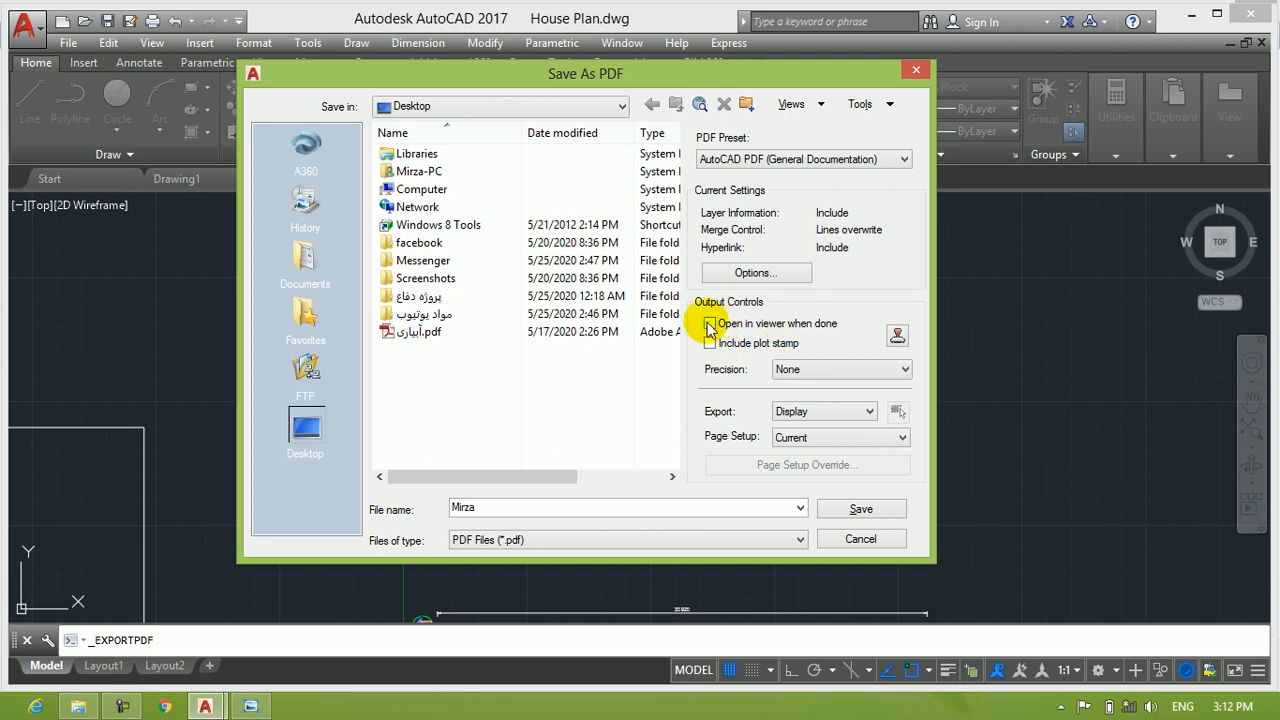
left_click(712, 326)
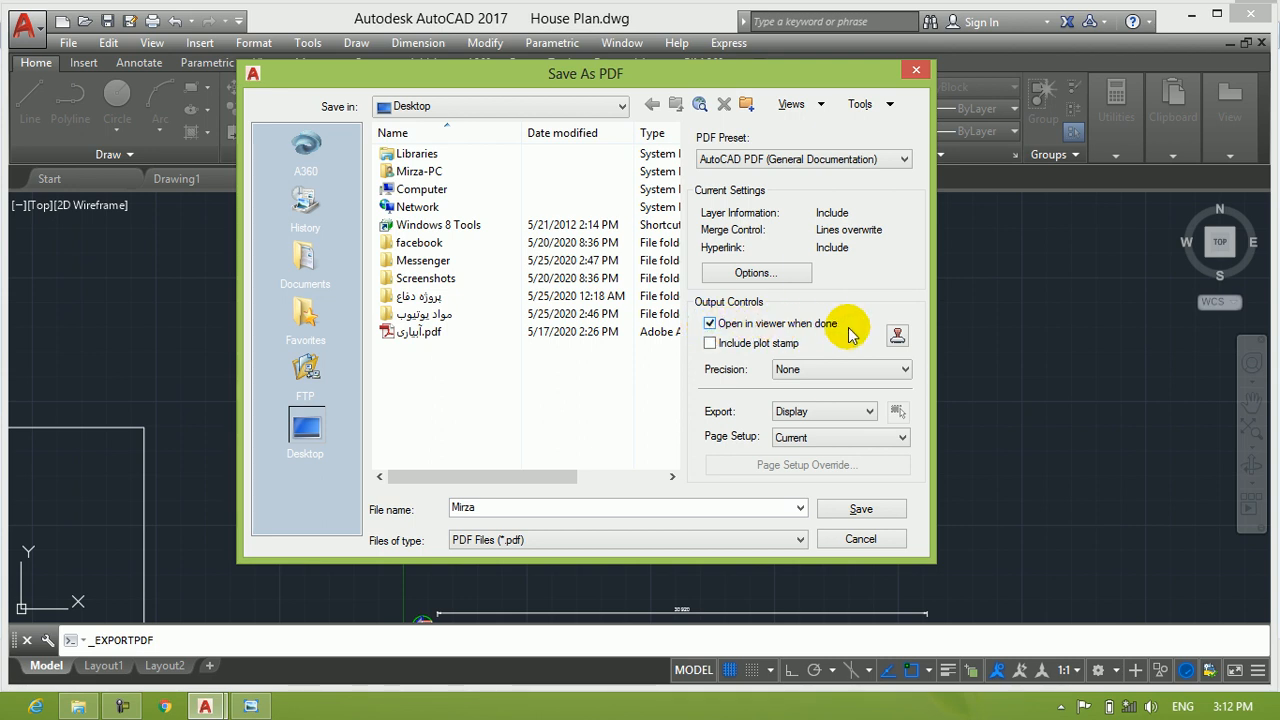
left_click(846, 364)
left_click(848, 375)
left_click(846, 372)
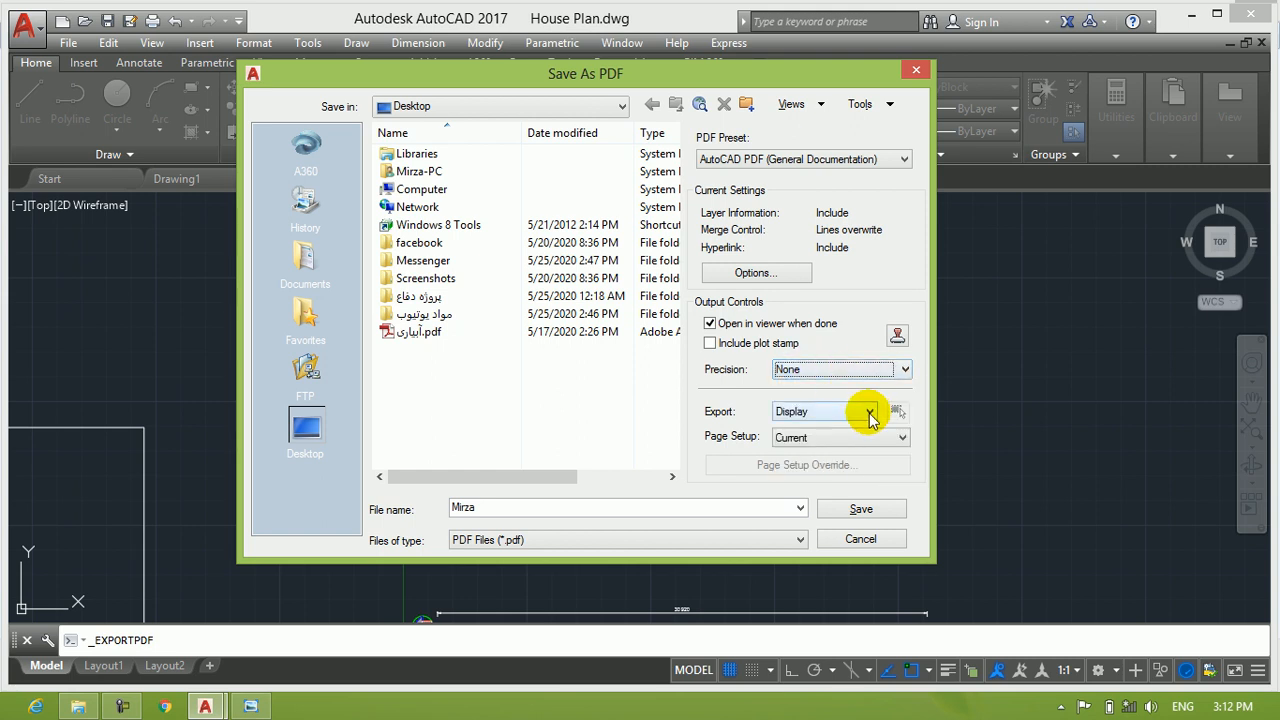
Step: Set the export area to Window and enclose the whole uppermost floor plan with its title and dimensions
left_click(863, 412)
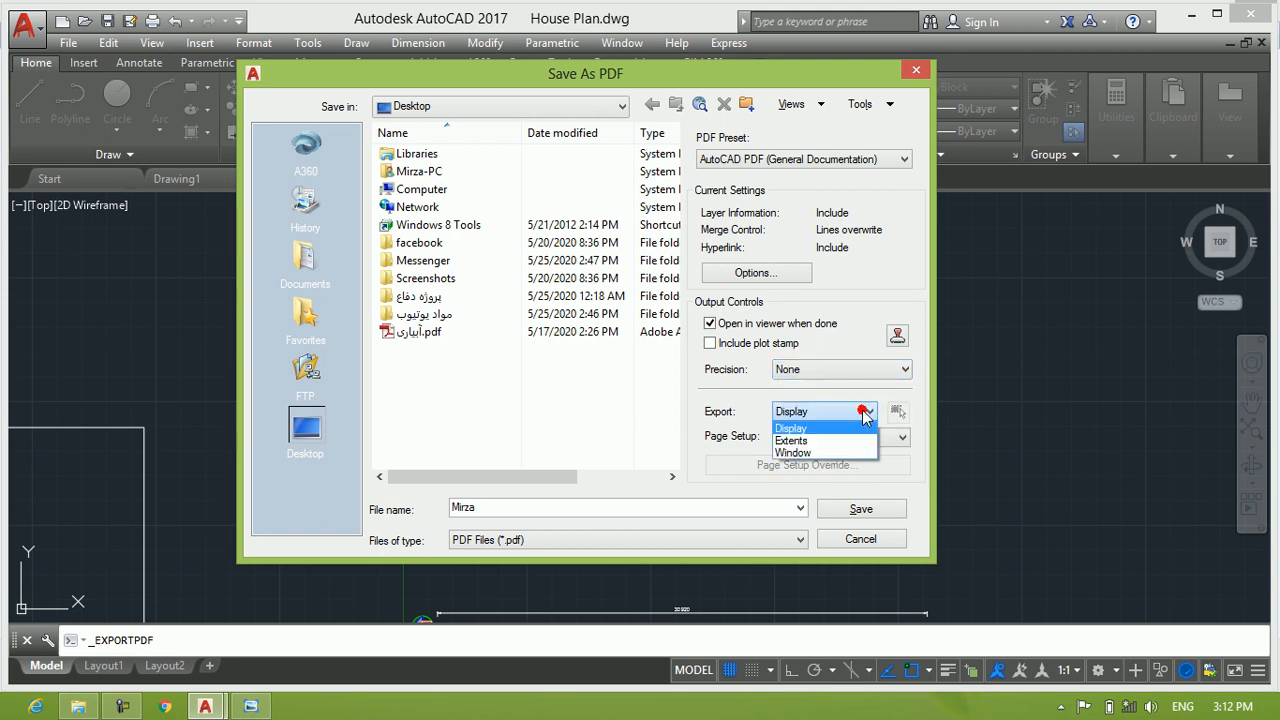
left_click(808, 454)
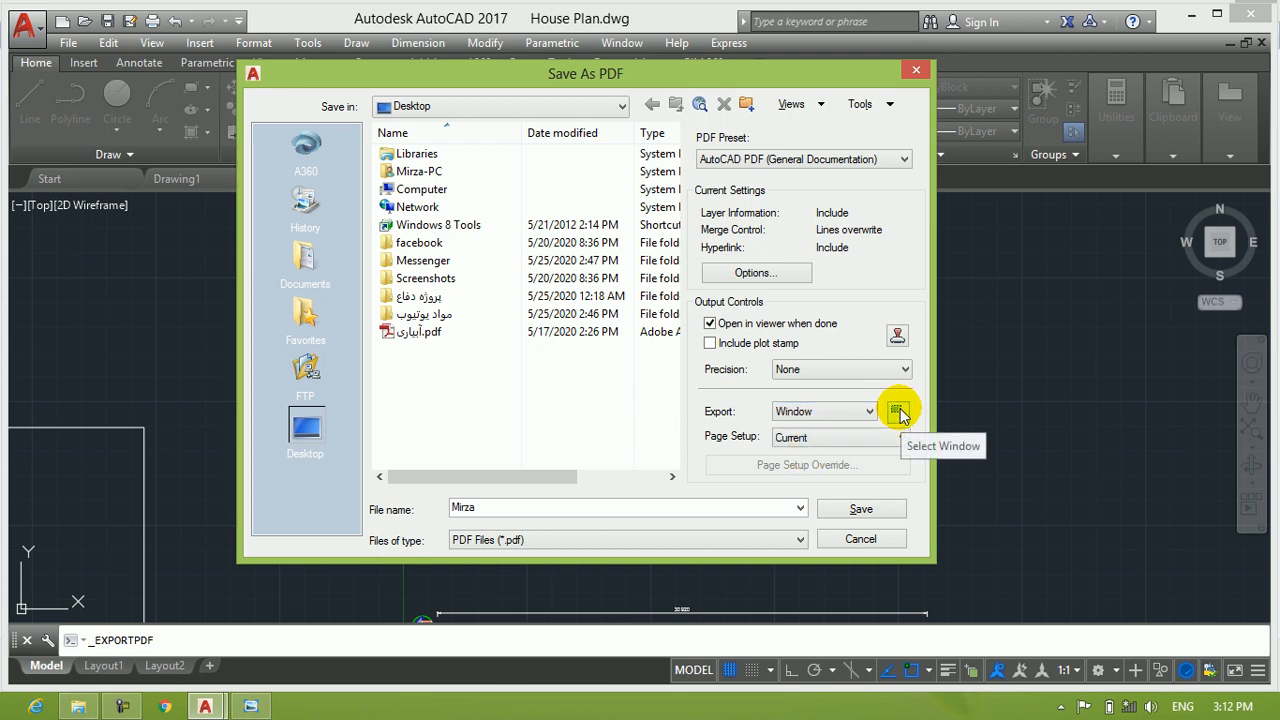
left_click(897, 411)
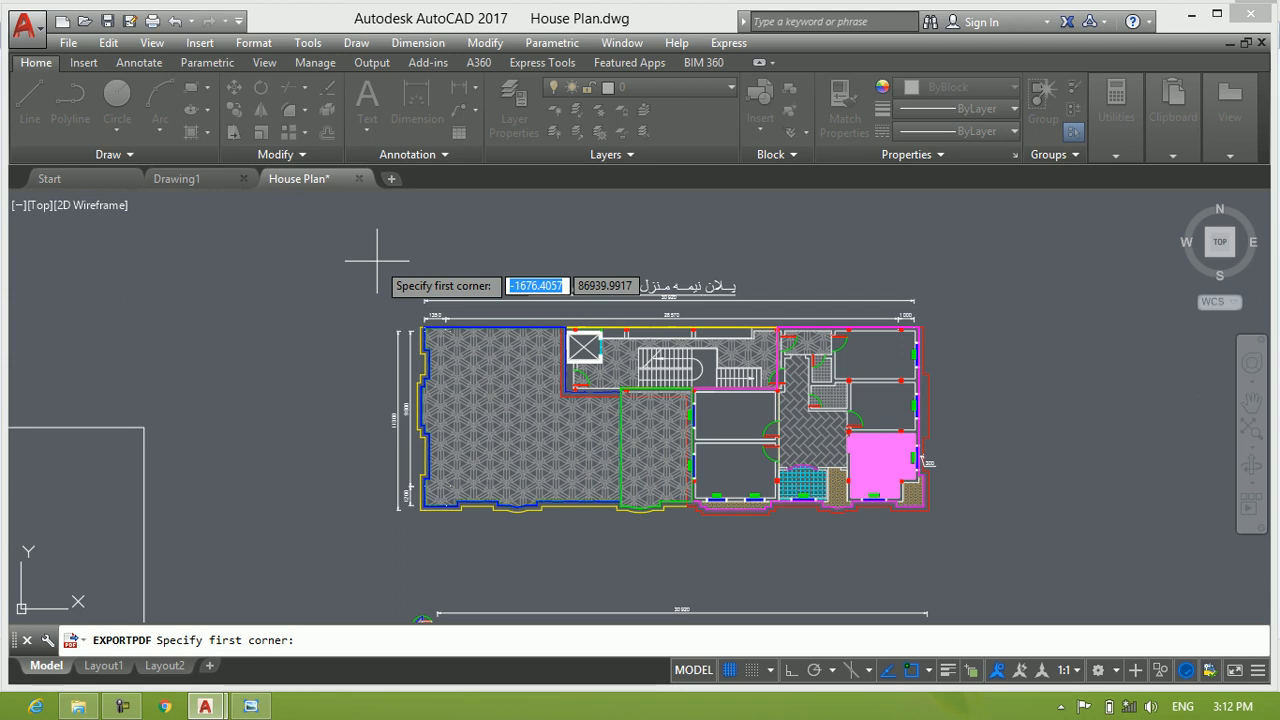
left_click(377, 261)
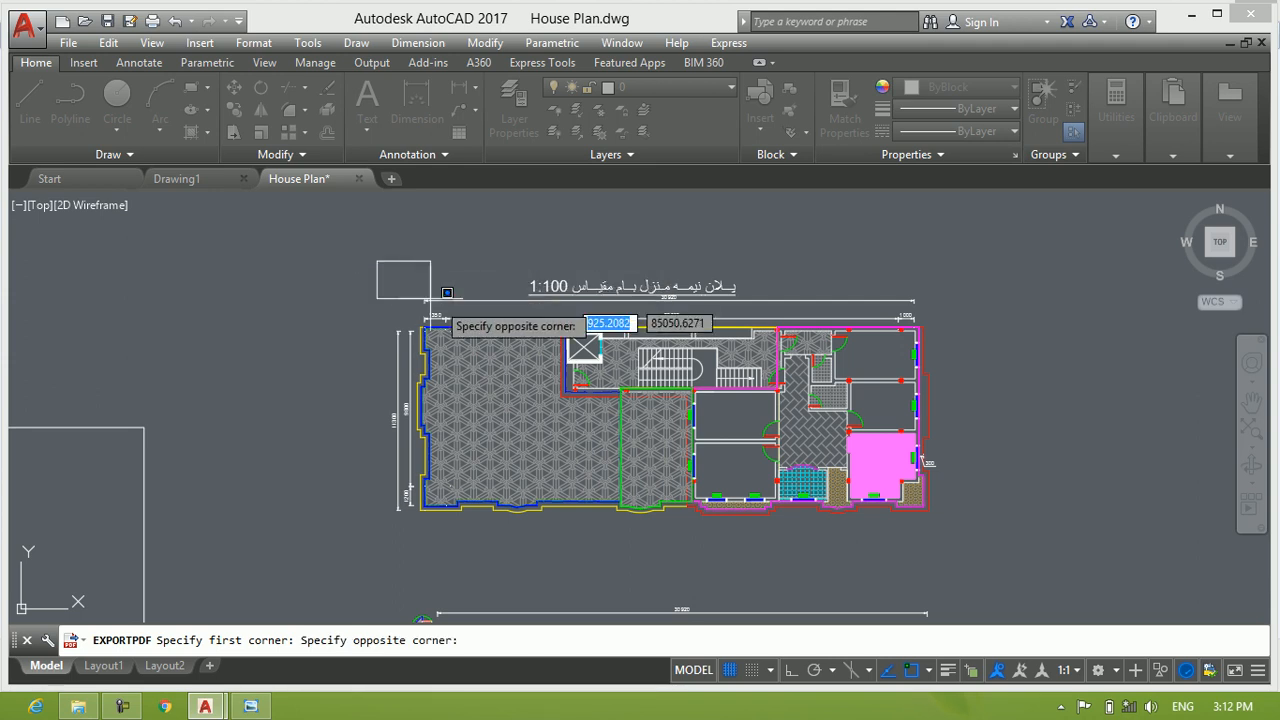
left_click(960, 541)
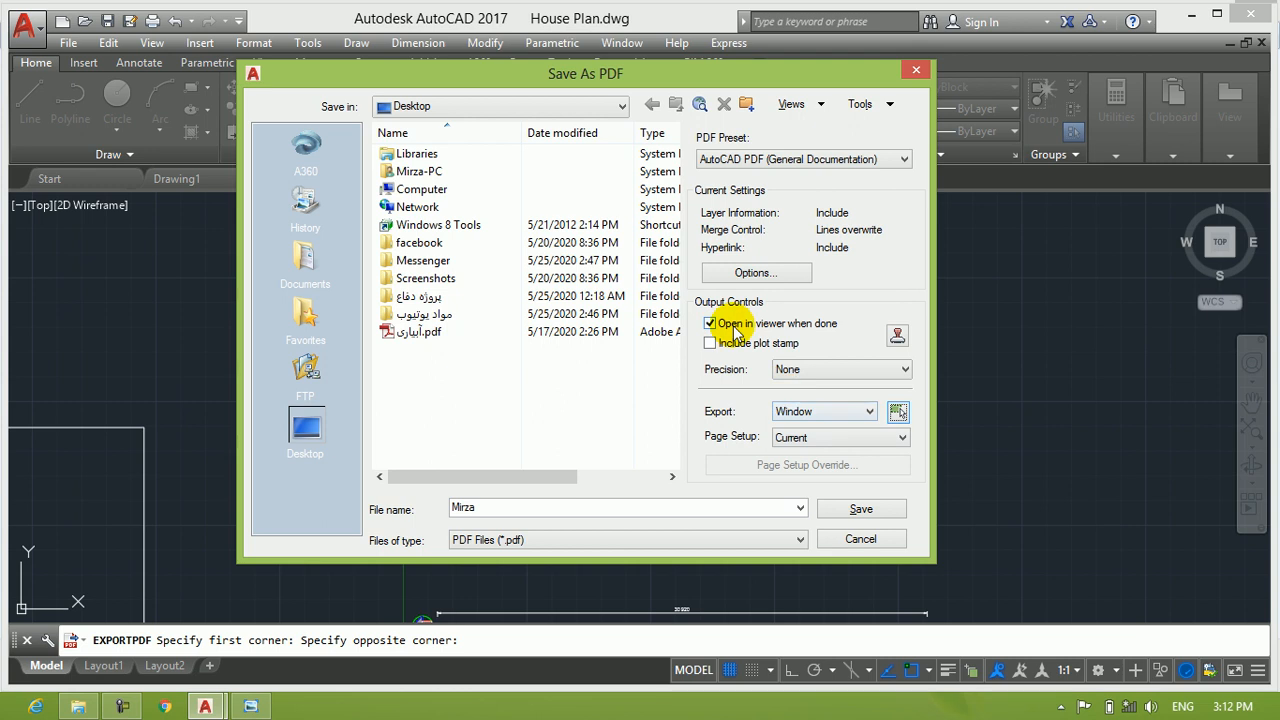
Step: Keep the Current page setup and save the PDF
left_click(814, 444)
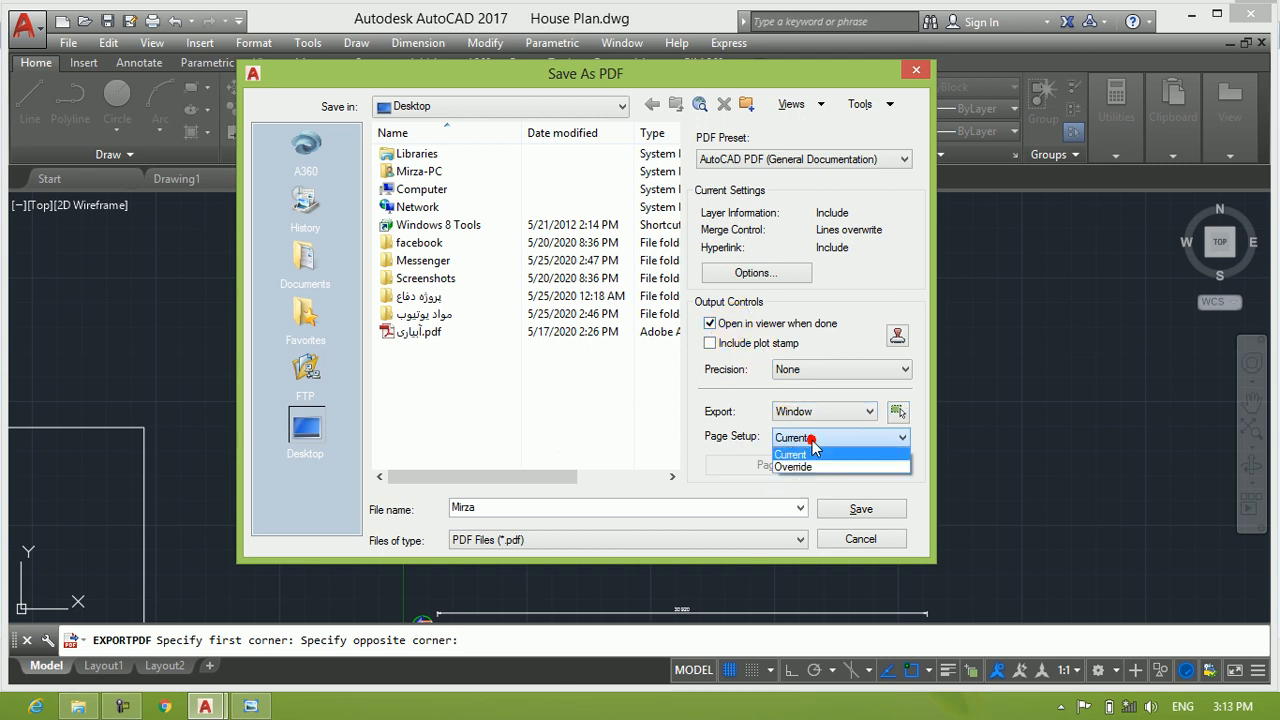
left_click(818, 444)
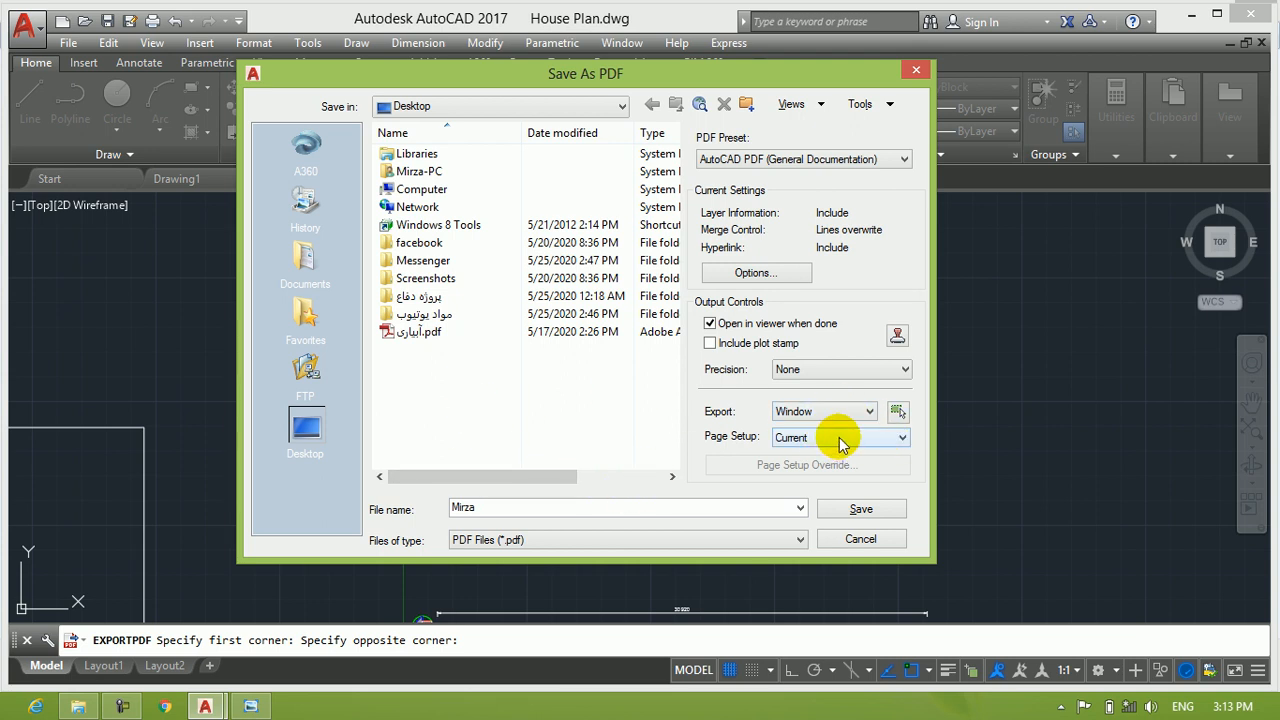
left_click(858, 509)
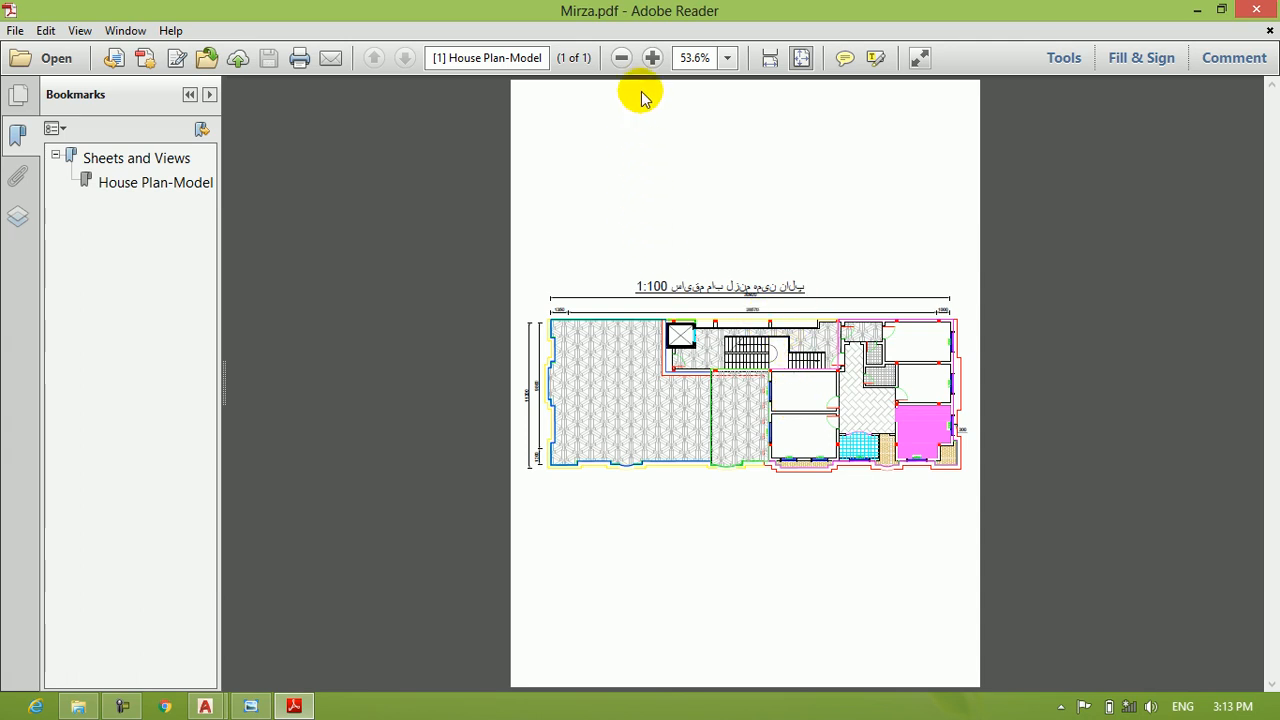
Step: Enlarge the exported PDF to 100%, examine the floor plan with its title and dimensions, and close the viewer
left_click(652, 57)
scroll(655, 254, "down", 3)
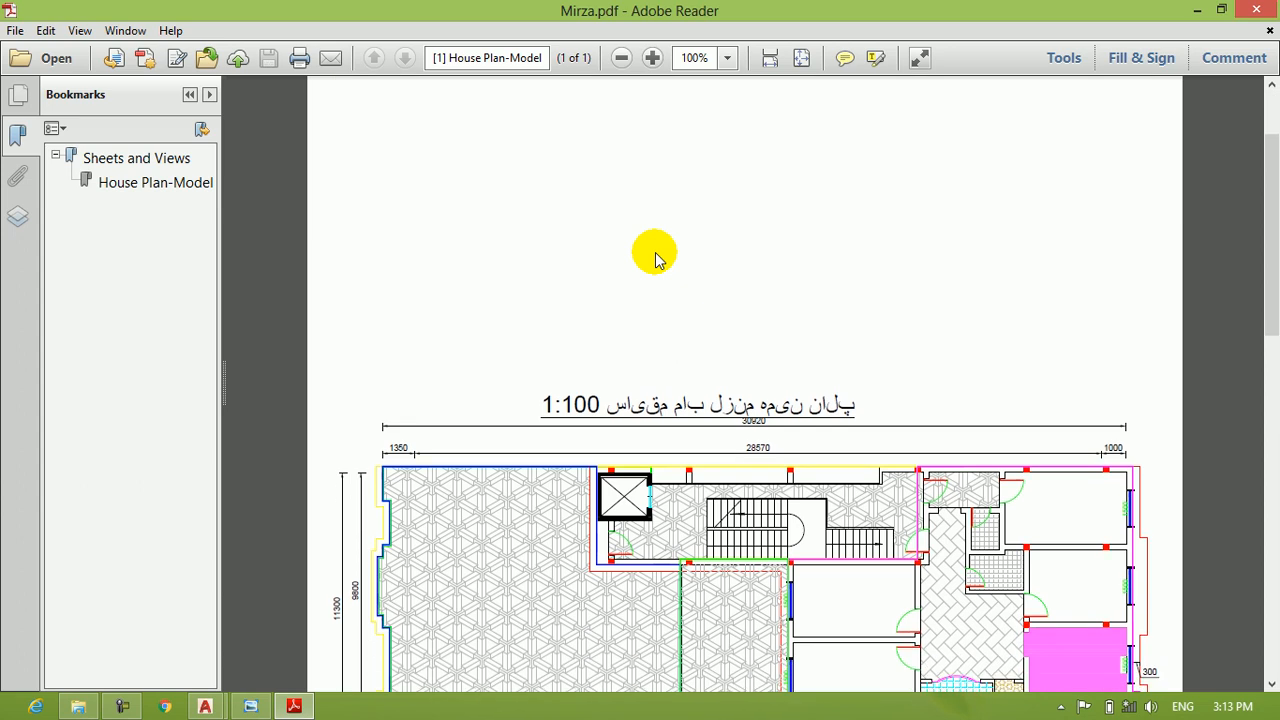
scroll(655, 254, "down", 3)
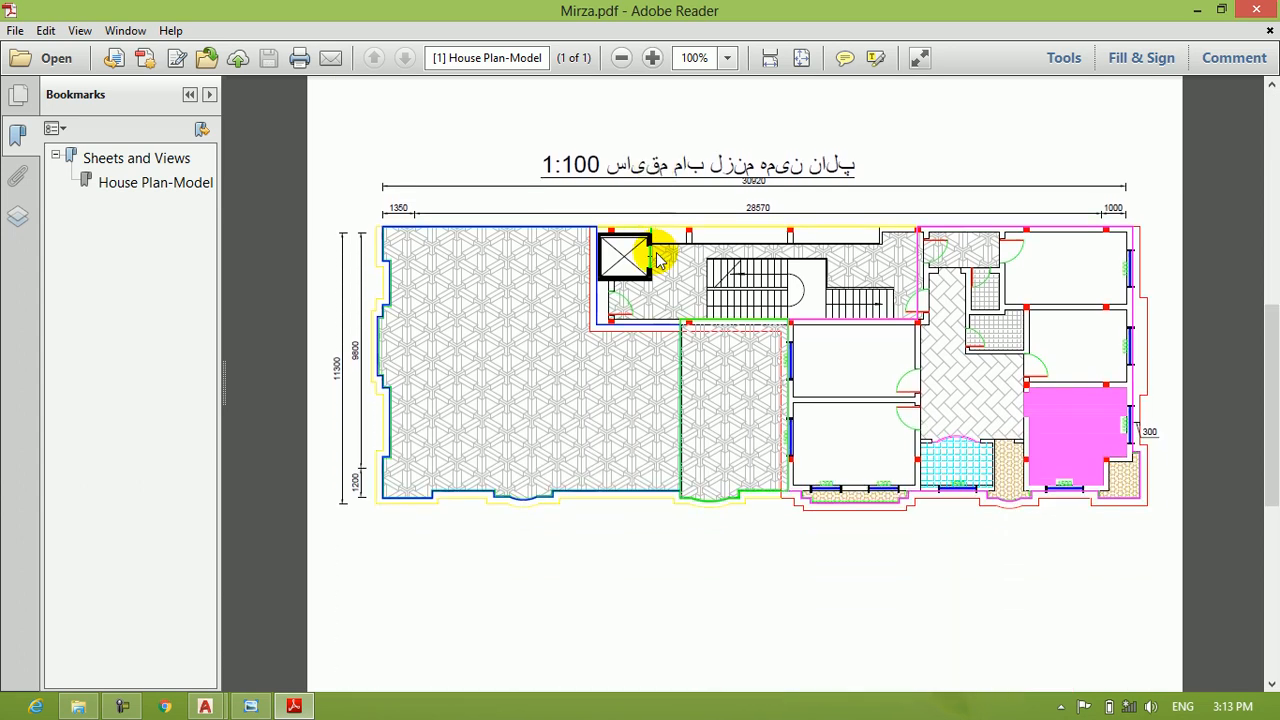
scroll(675, 290, "up", 1)
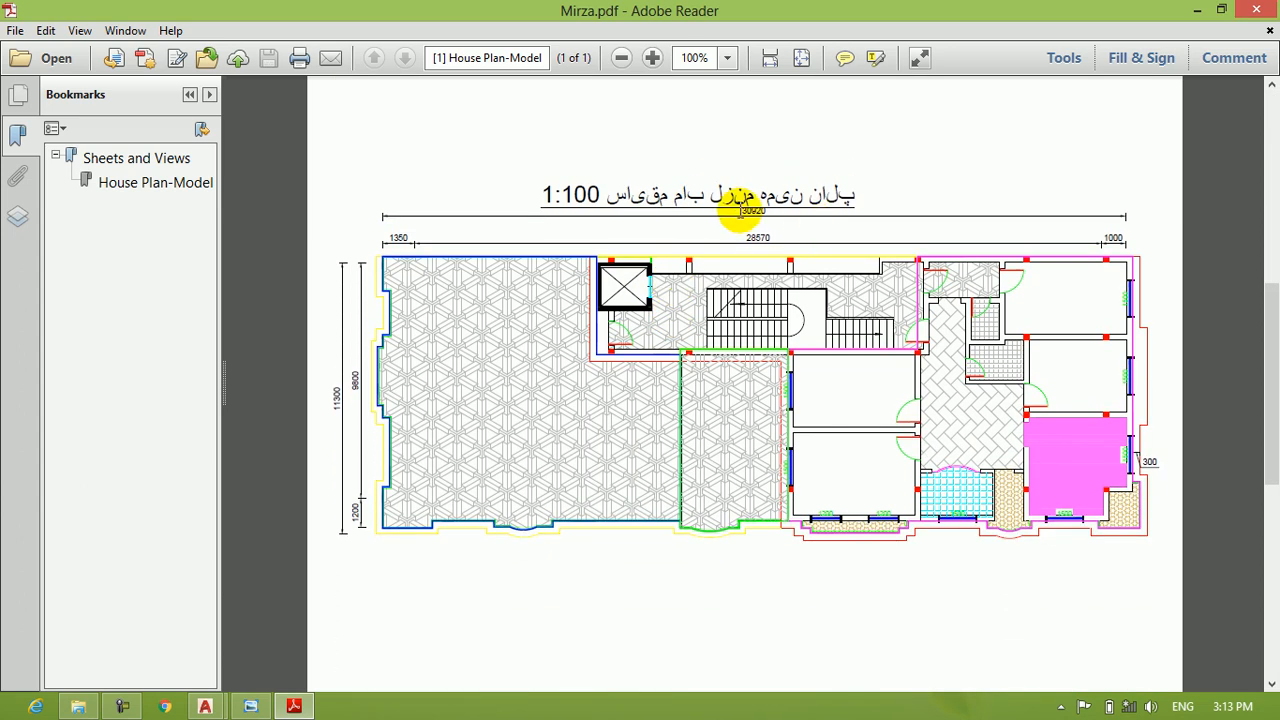
scroll(690, 268, "down", 1)
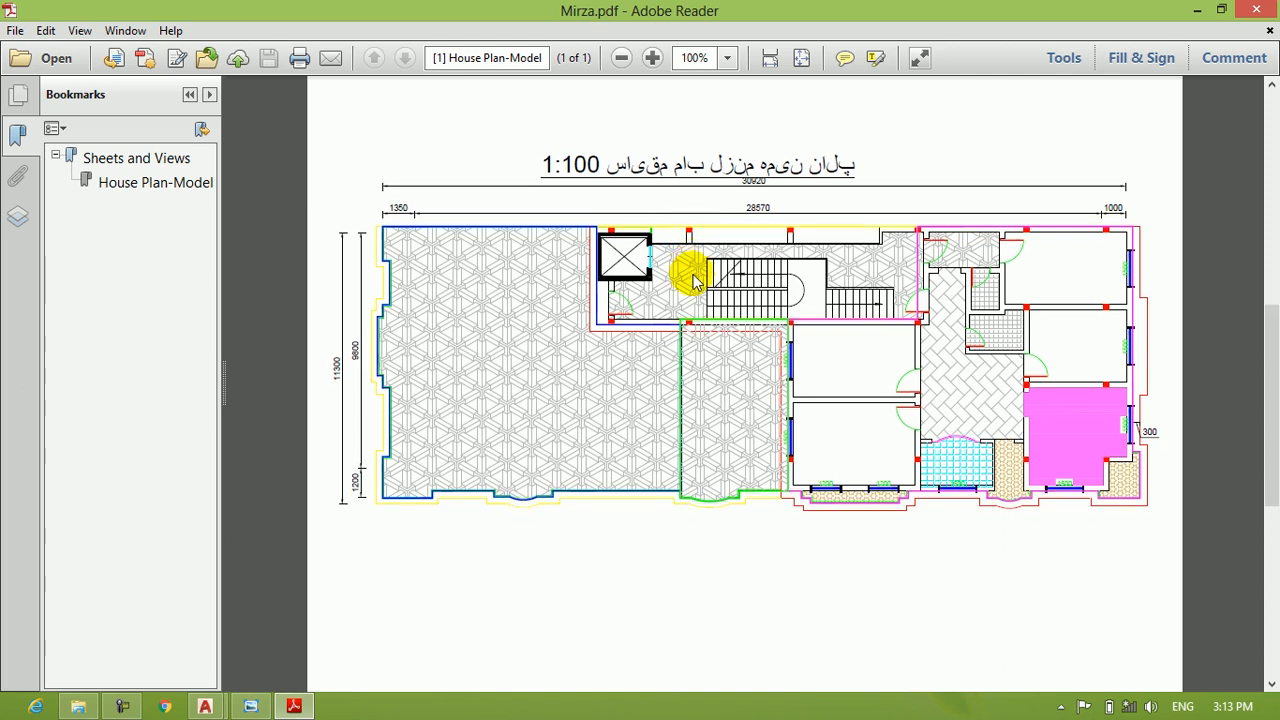
left_click(1252, 12)
Step: Reopen the exported PDF from the Desktop in Adobe Reader, review the floor plan at 66.7%, and close it
left_click(1195, 10)
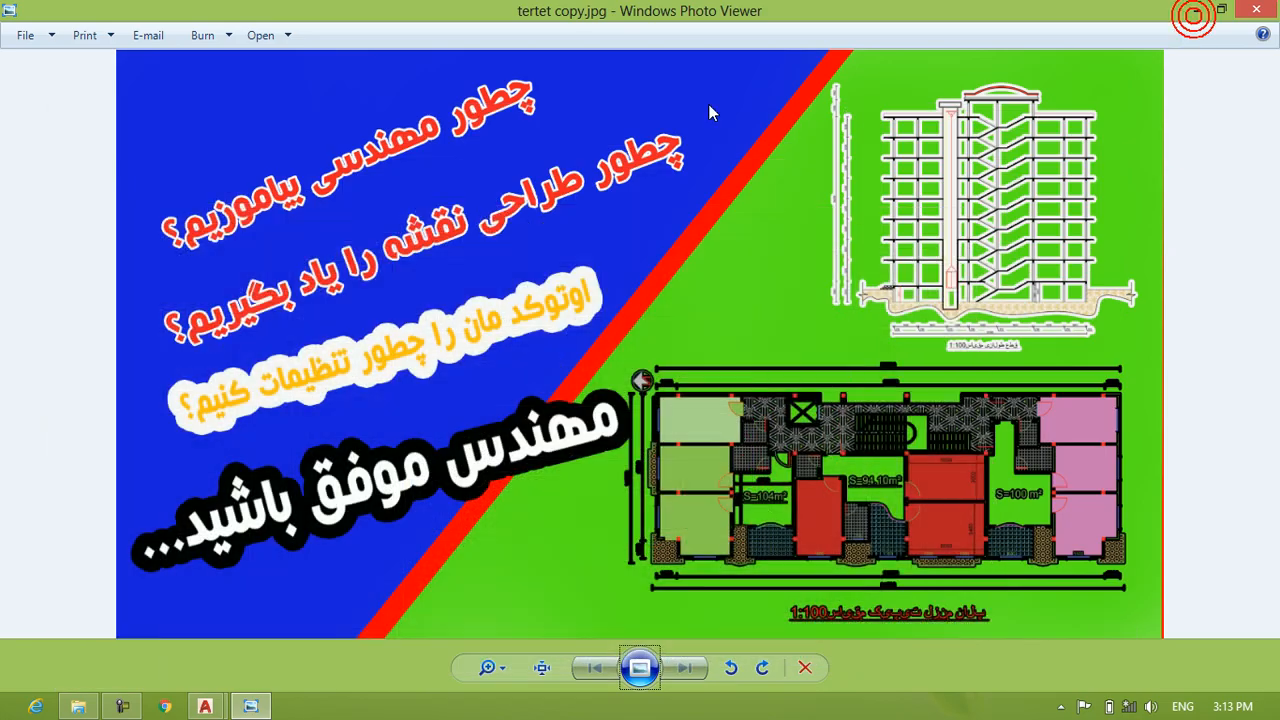
left_click(1195, 11)
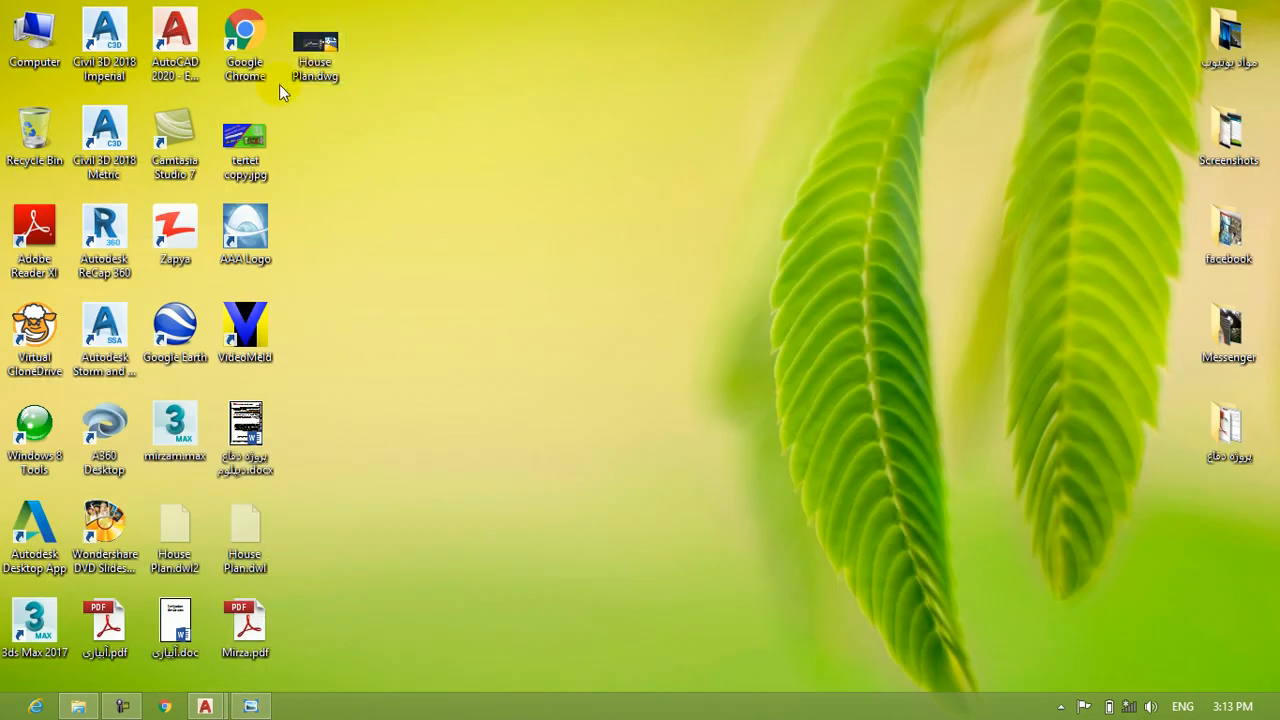
double_click(240, 636)
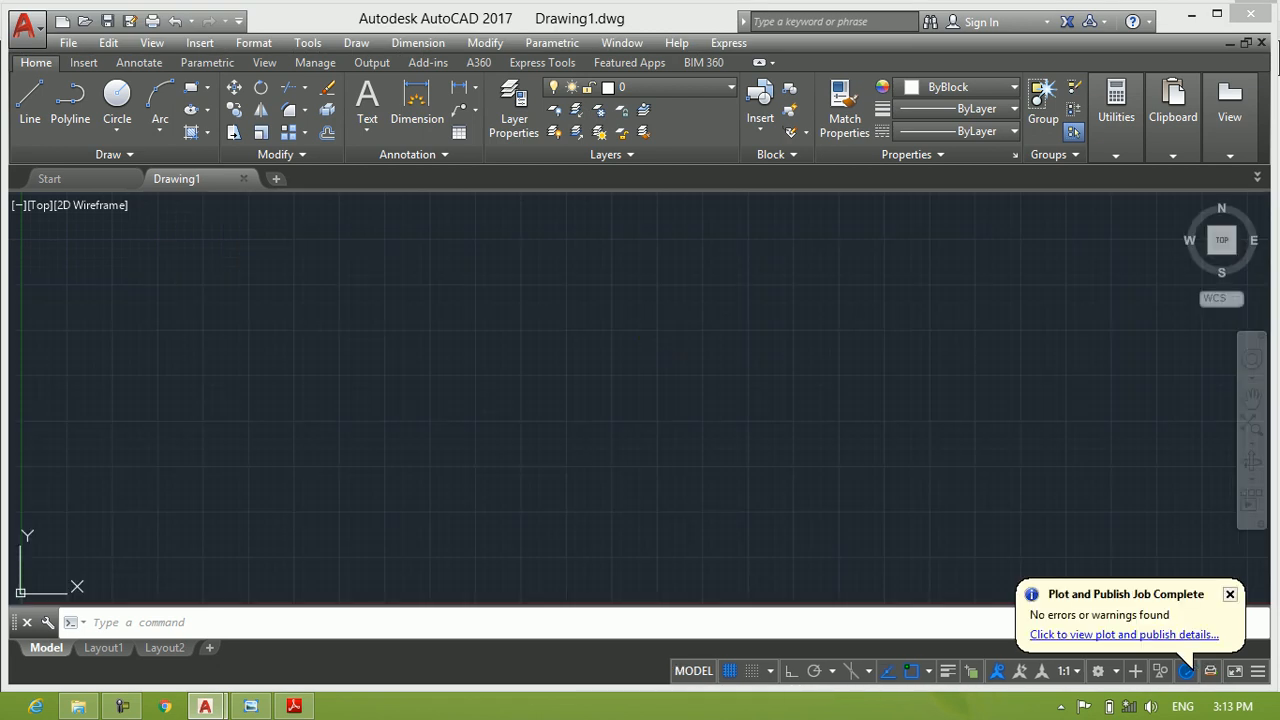
left_click(1190, 17)
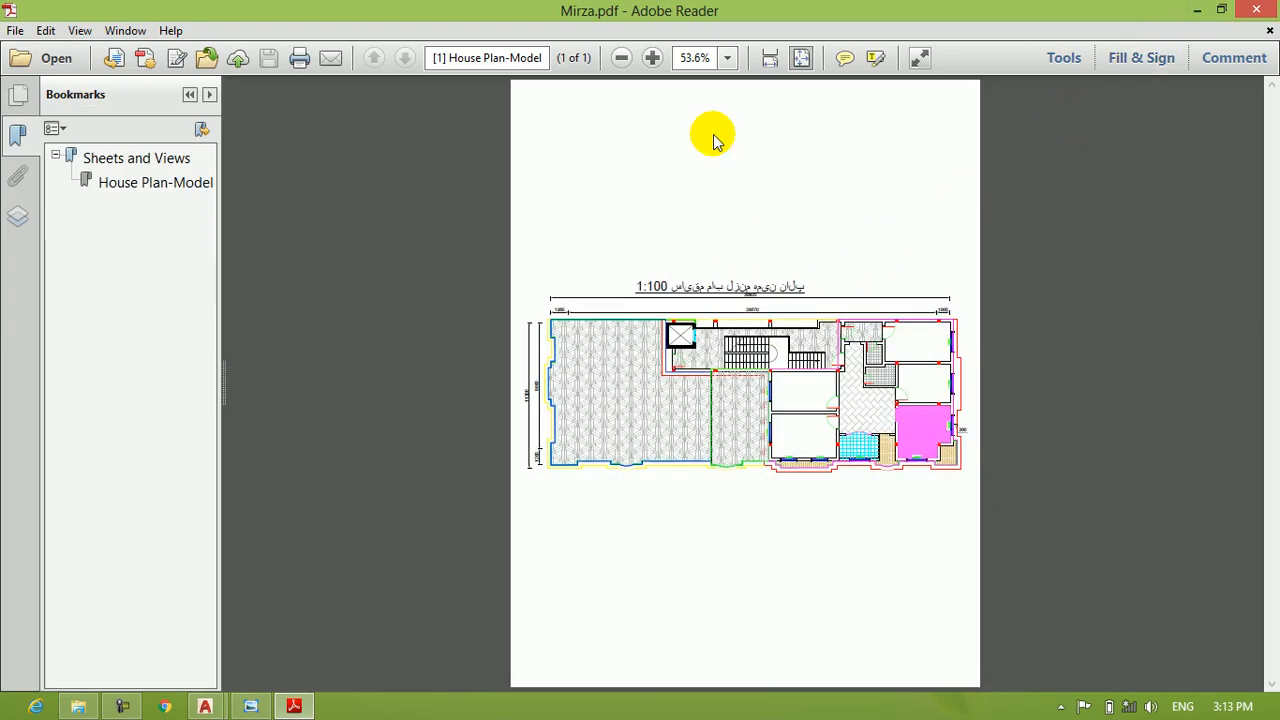
left_click(652, 57)
scroll(729, 283, "down", 2)
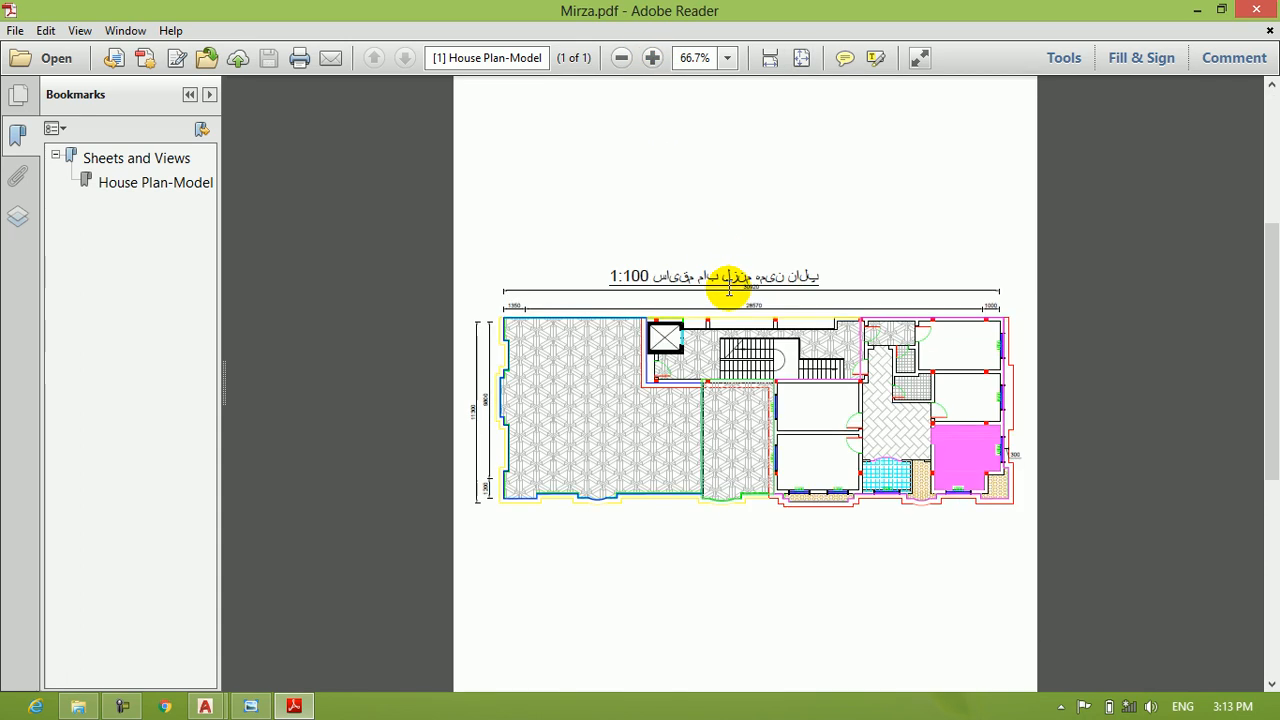
scroll(729, 283, "up", 1)
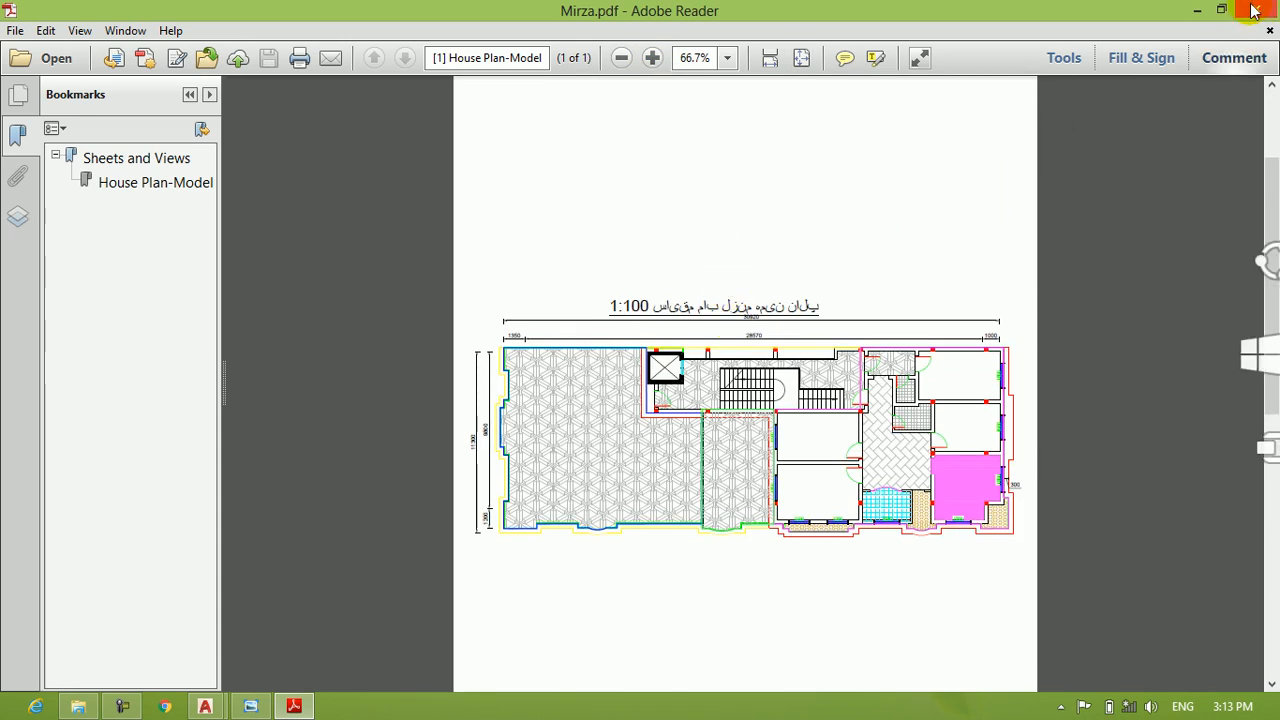
left_click(1257, 10)
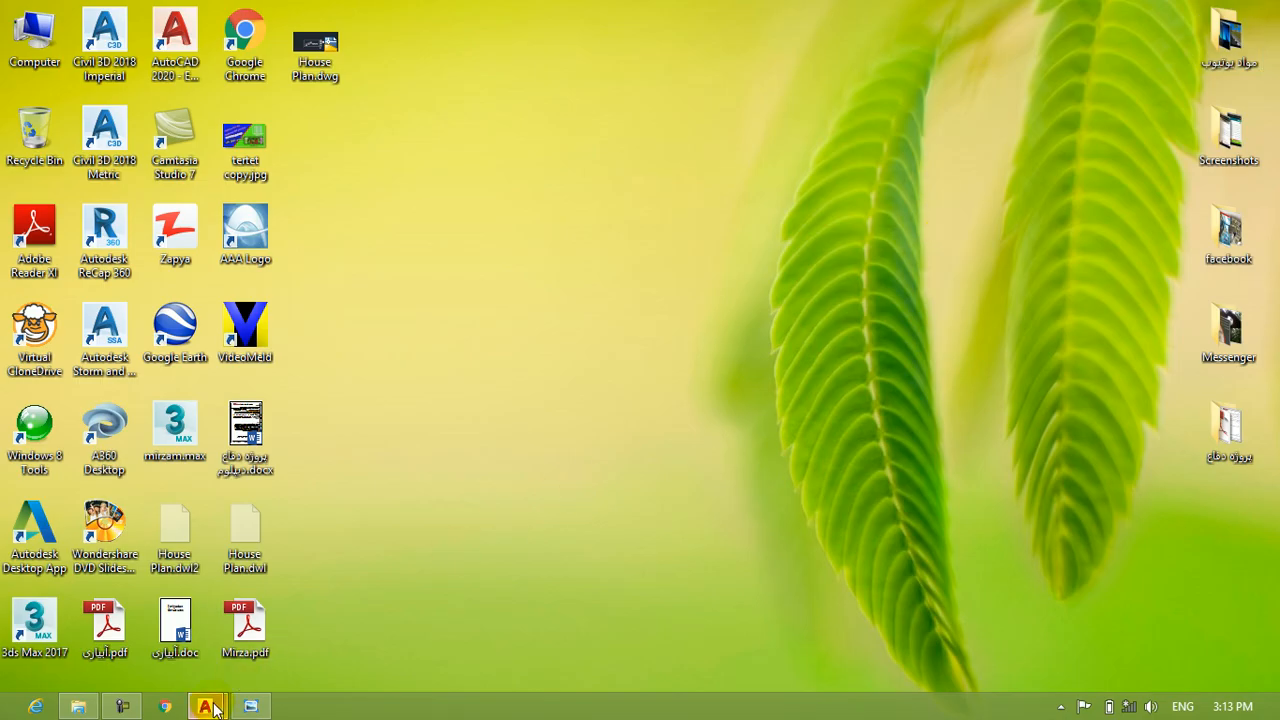
Step: Switch back to the House Plan drawing in AutoCAD
mouse_move(212, 703)
left_click(308, 663)
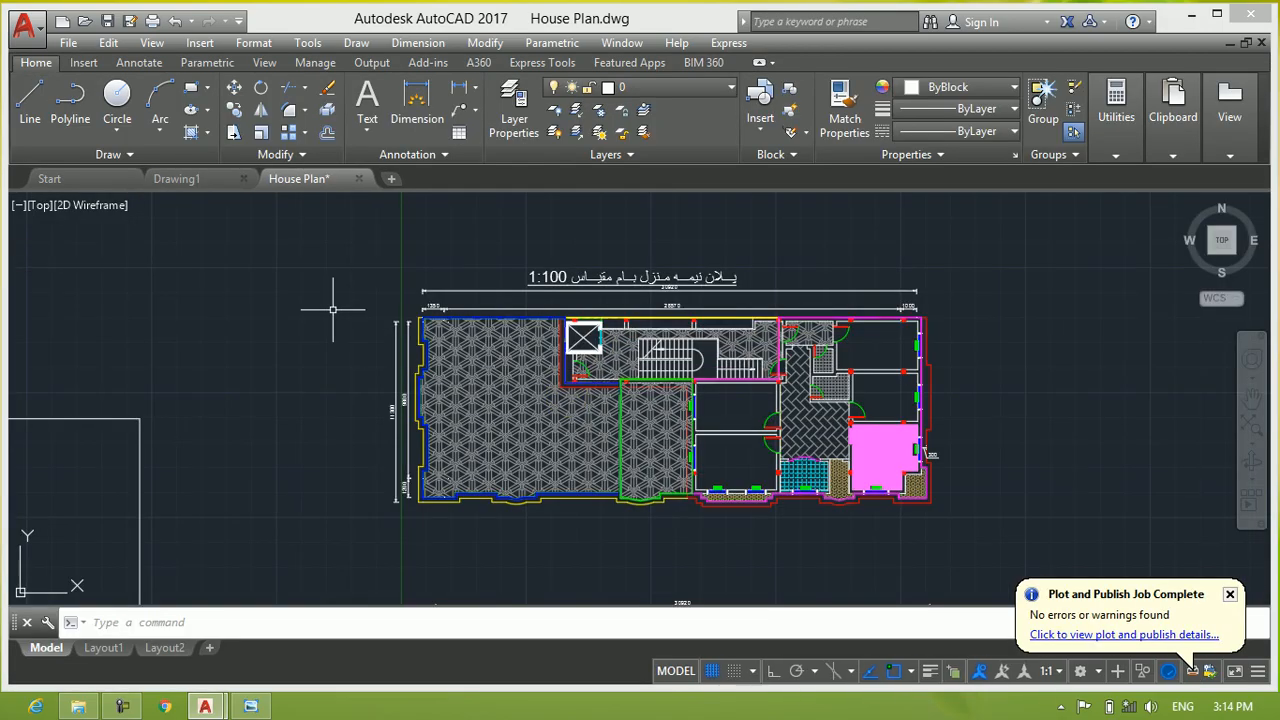
left_click(321, 290)
left_click(214, 526)
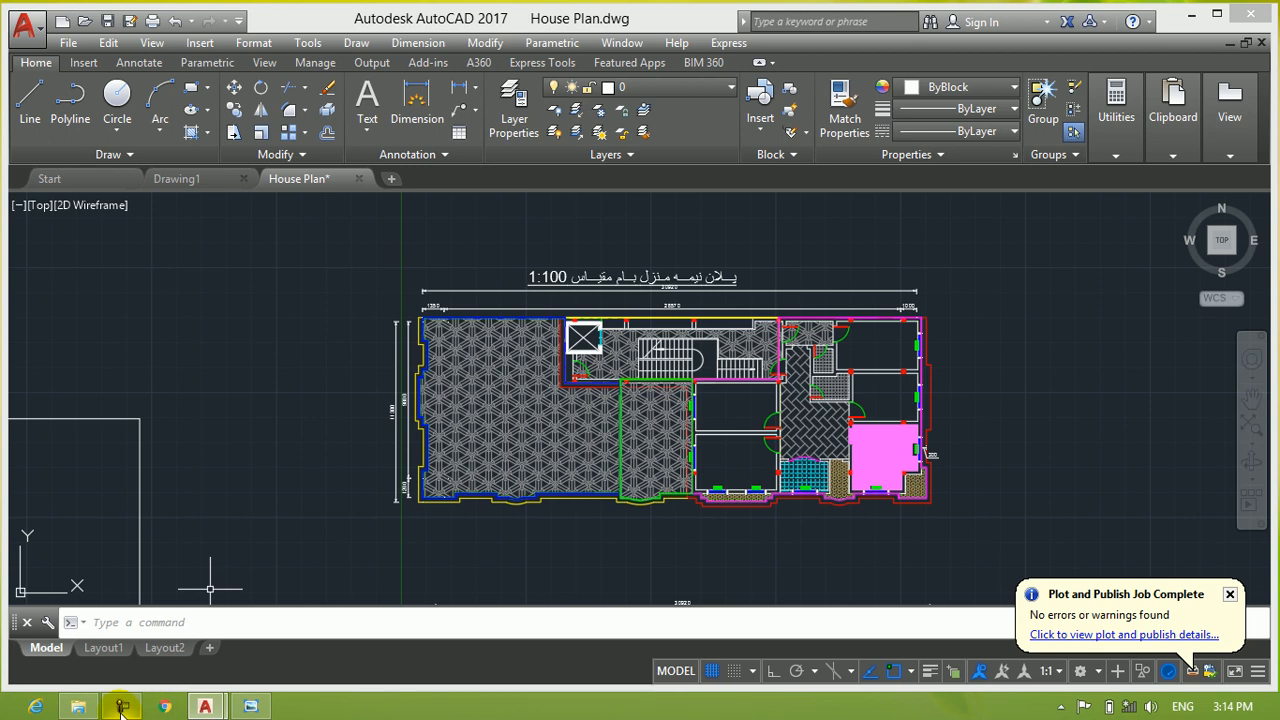
left_click(121, 707)
left_click(121, 707)
left_click(382, 286)
left_click(316, 376)
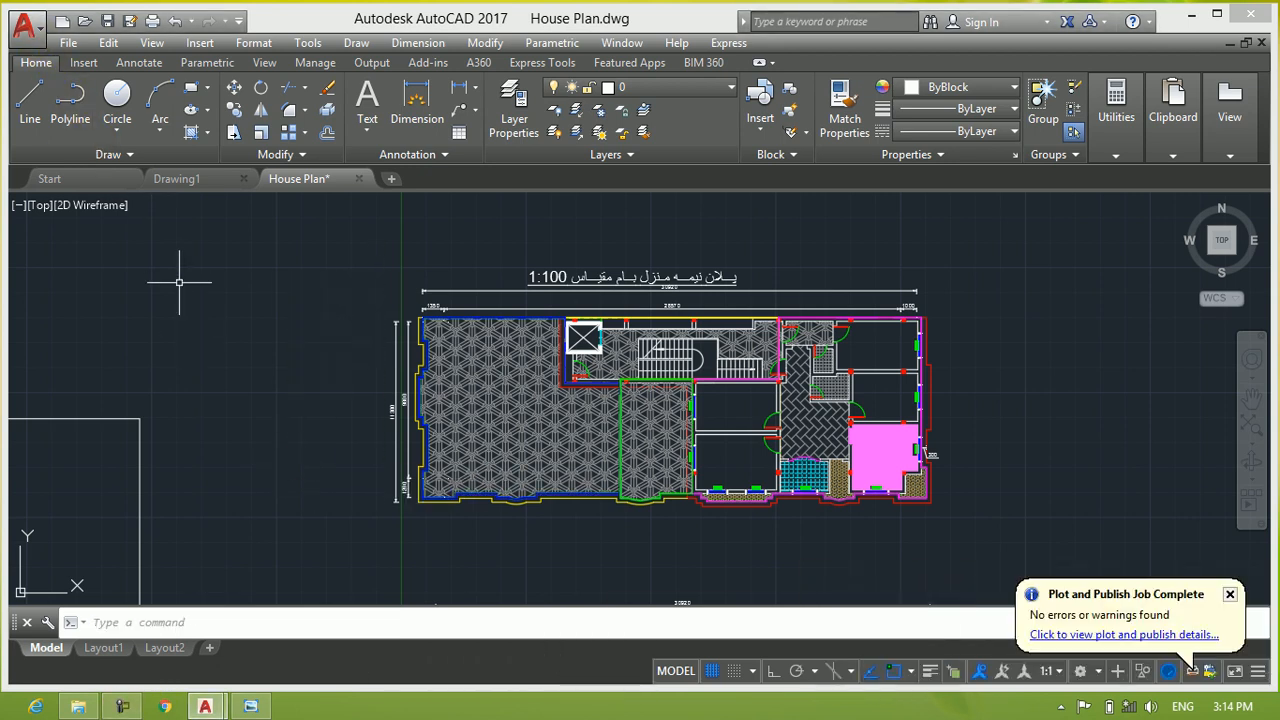
Step: Look through the file formats that the application's Import command offers, including PDF, DGN, FBX and Other Formats
scroll(185, 280, "down", 3)
middle_click_drag(189, 286, 229, 402)
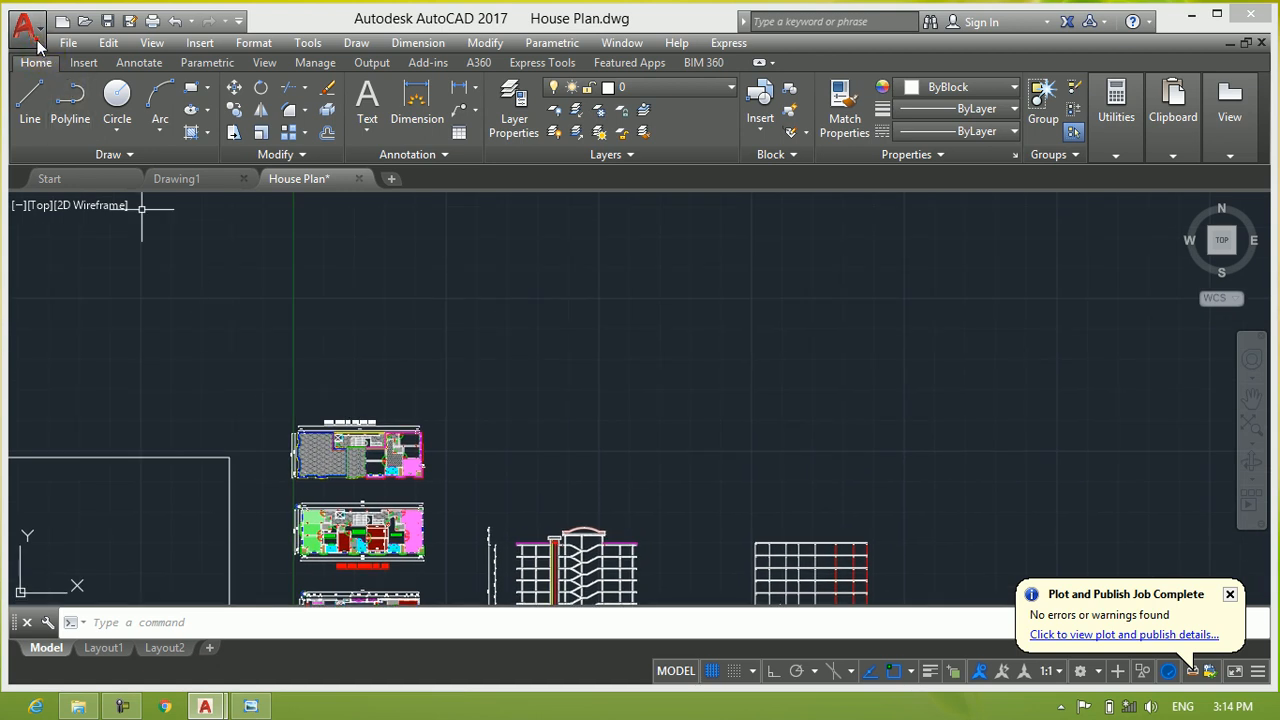
left_click(24, 25)
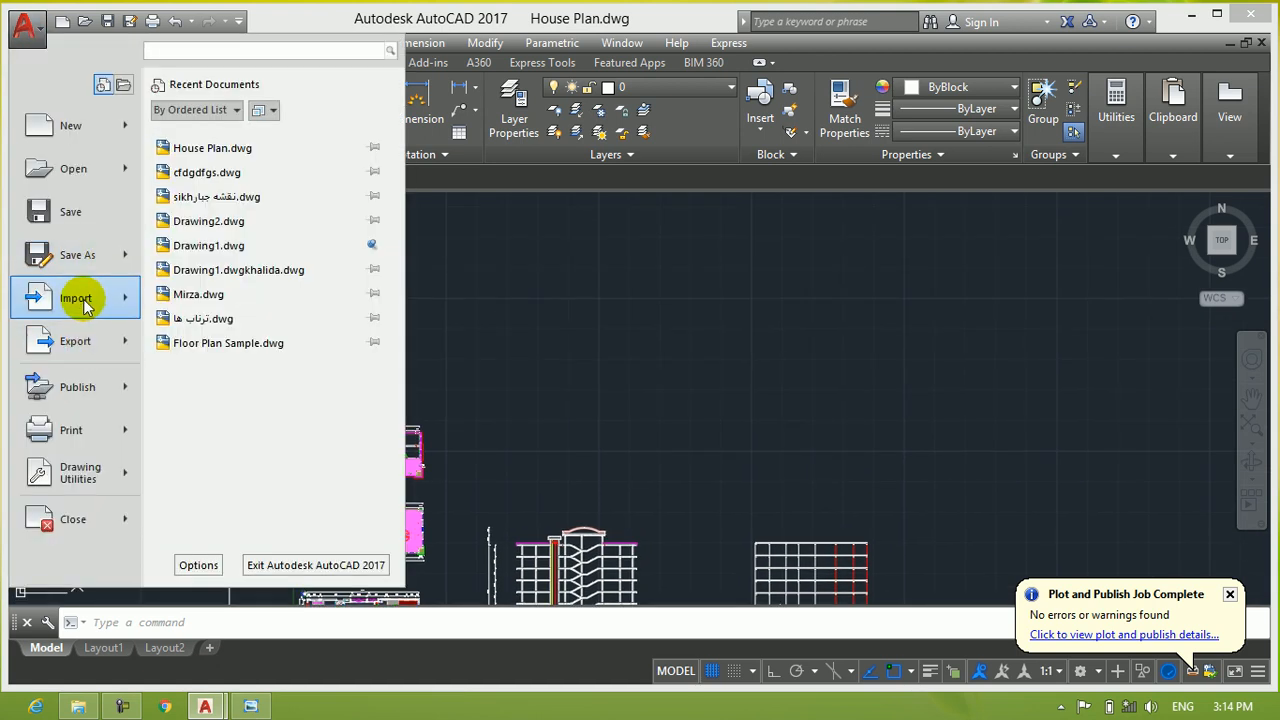
mouse_move(78, 305)
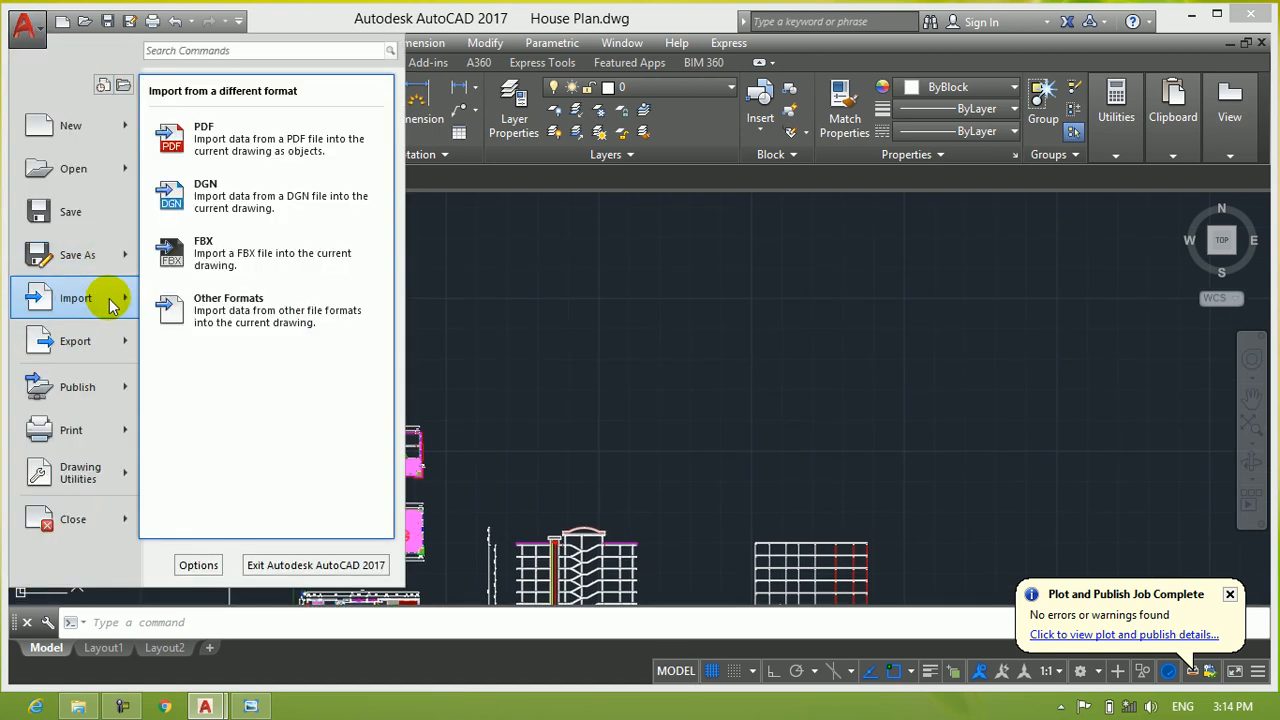
mouse_move(62, 342)
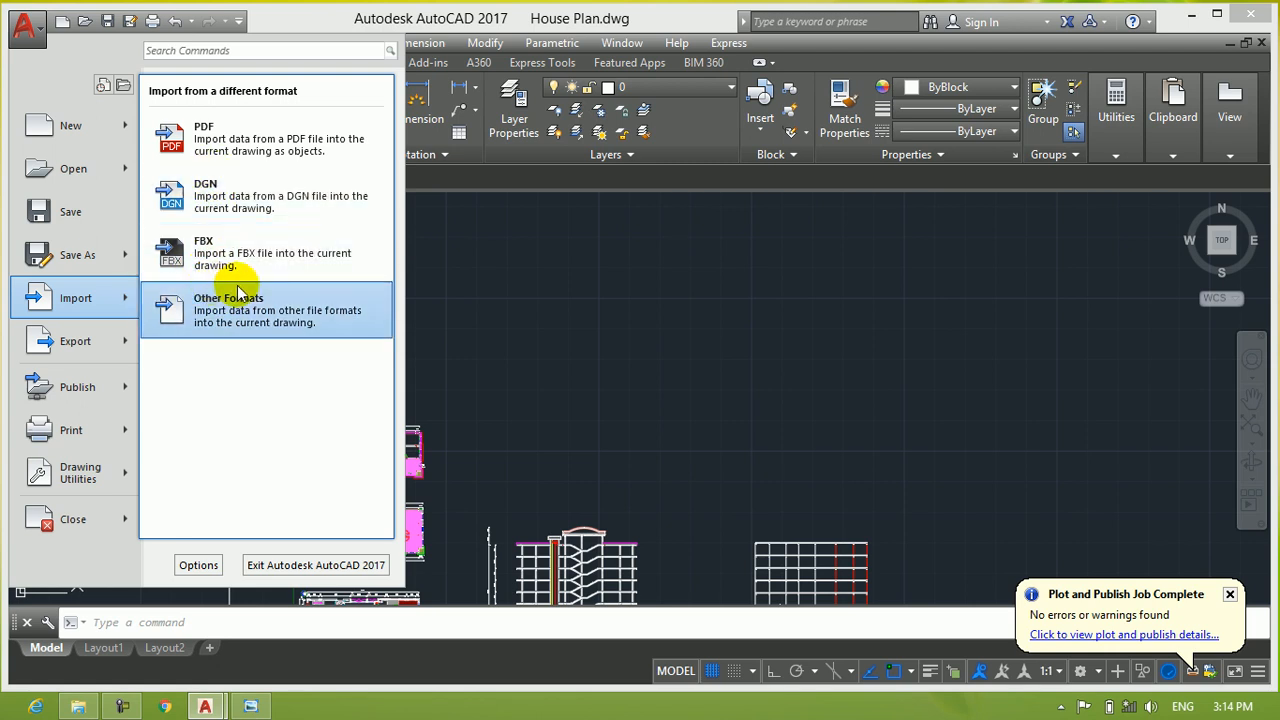
Step: Import page 1 of the exported floor plan PDF from the Desktop into the drawing at scale 1 and rotation 0
left_click(286, 138)
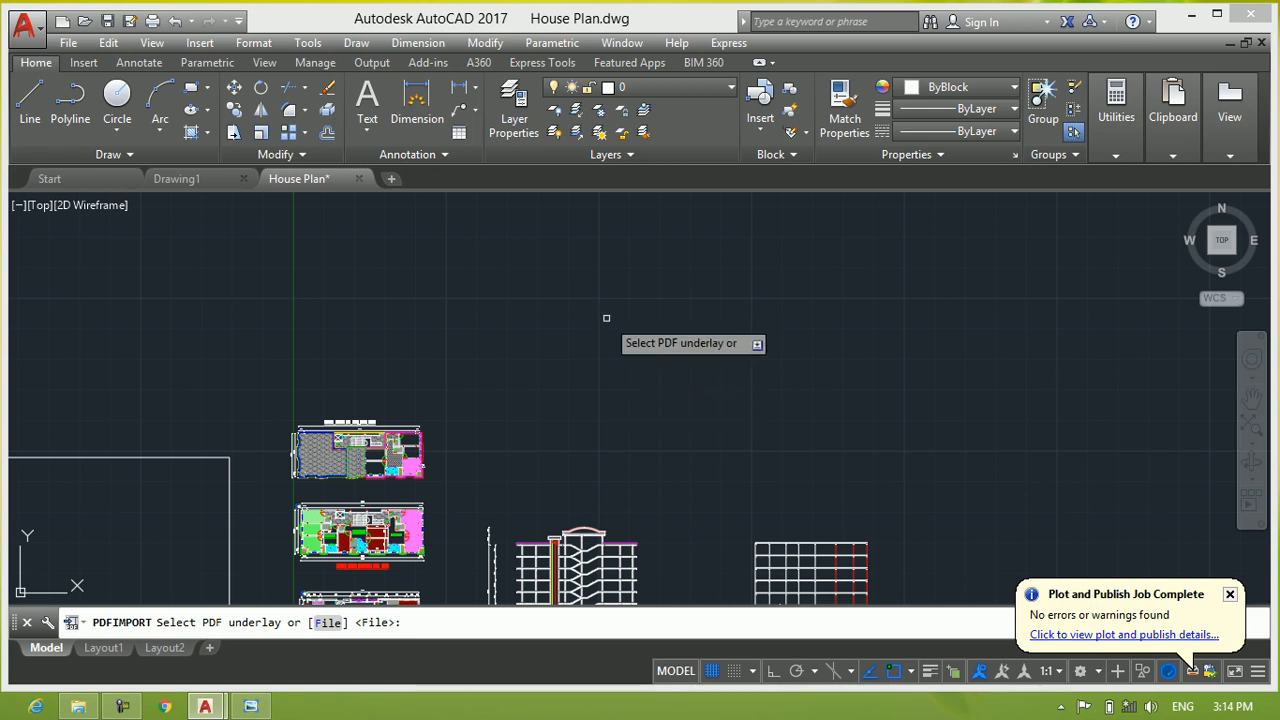
key("Return")
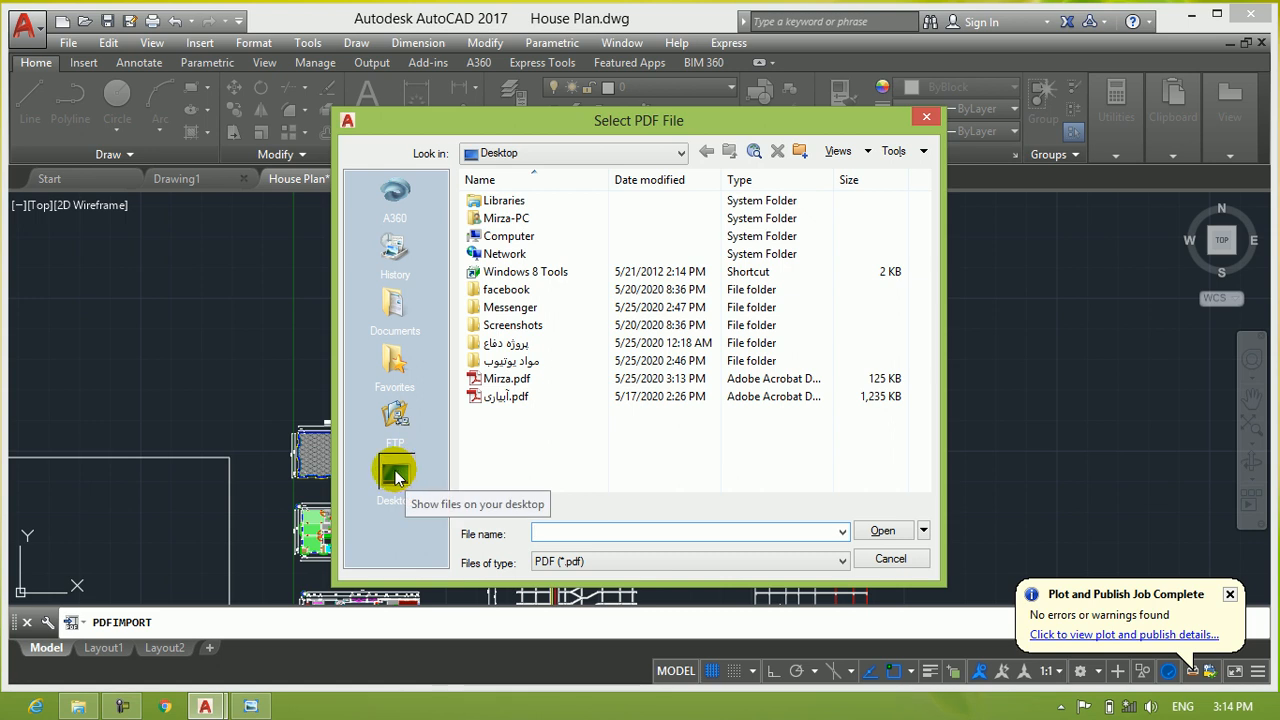
left_click(540, 381)
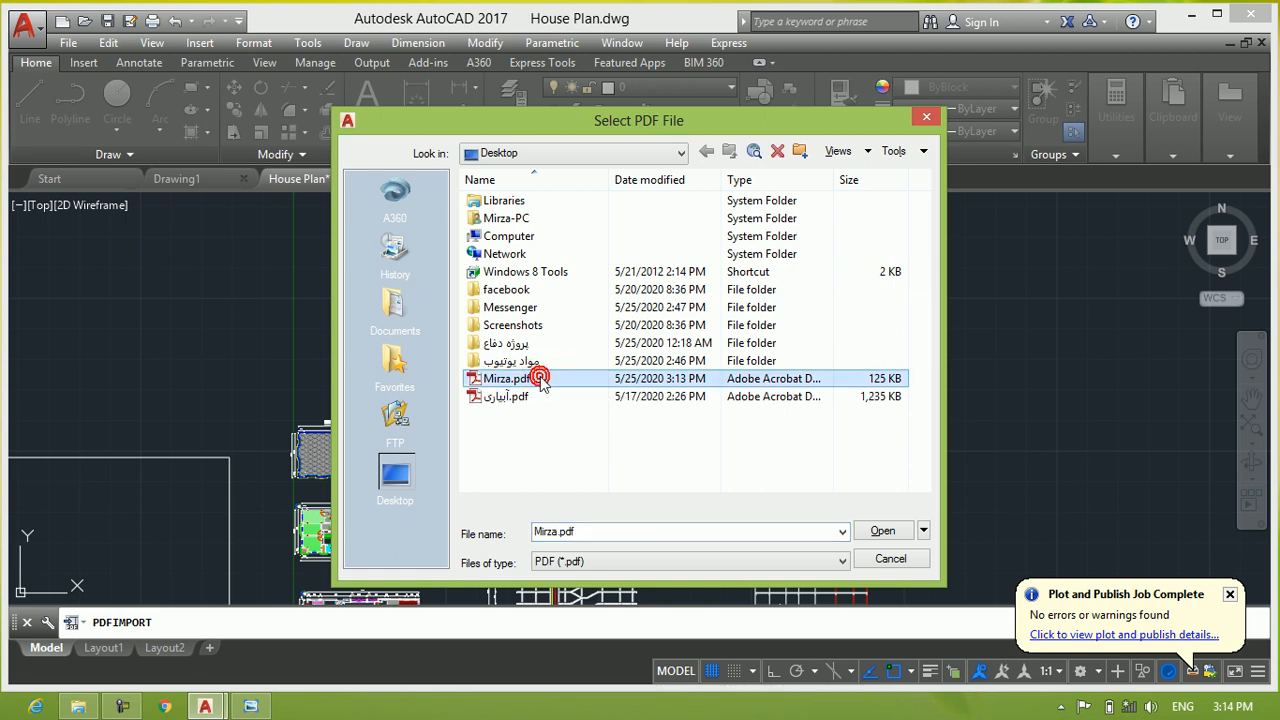
left_click(882, 533)
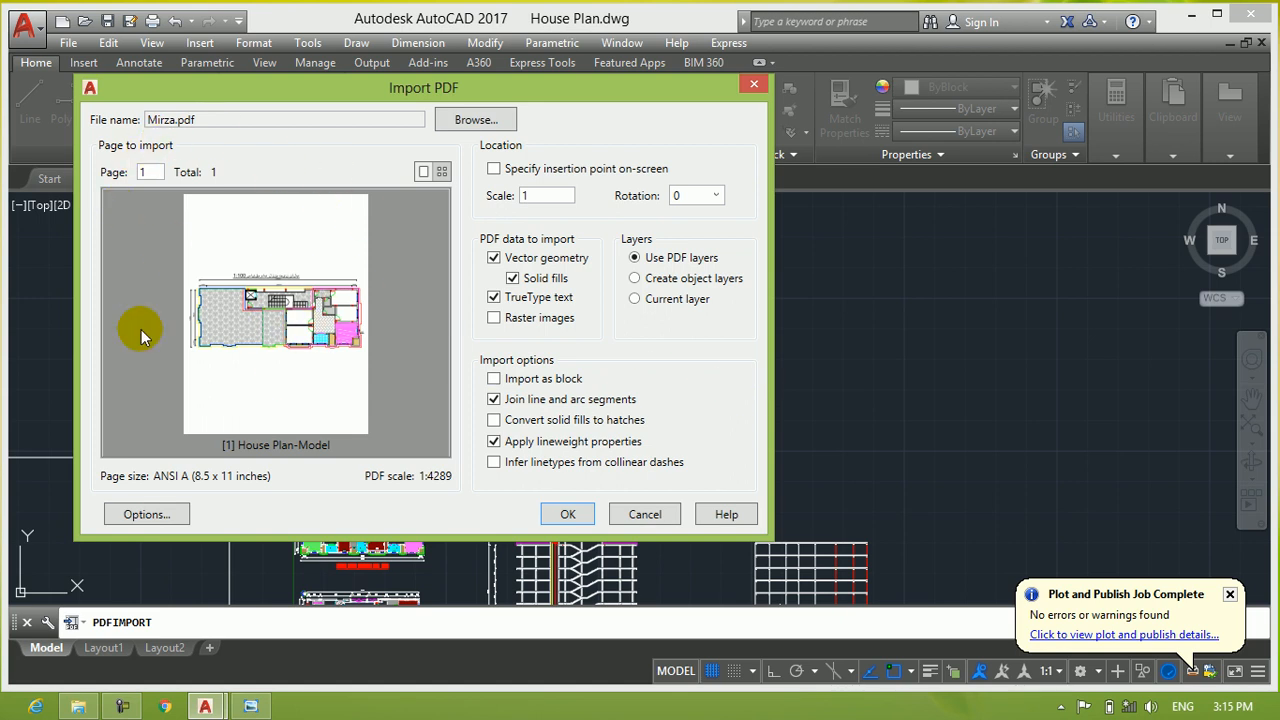
left_click(570, 515)
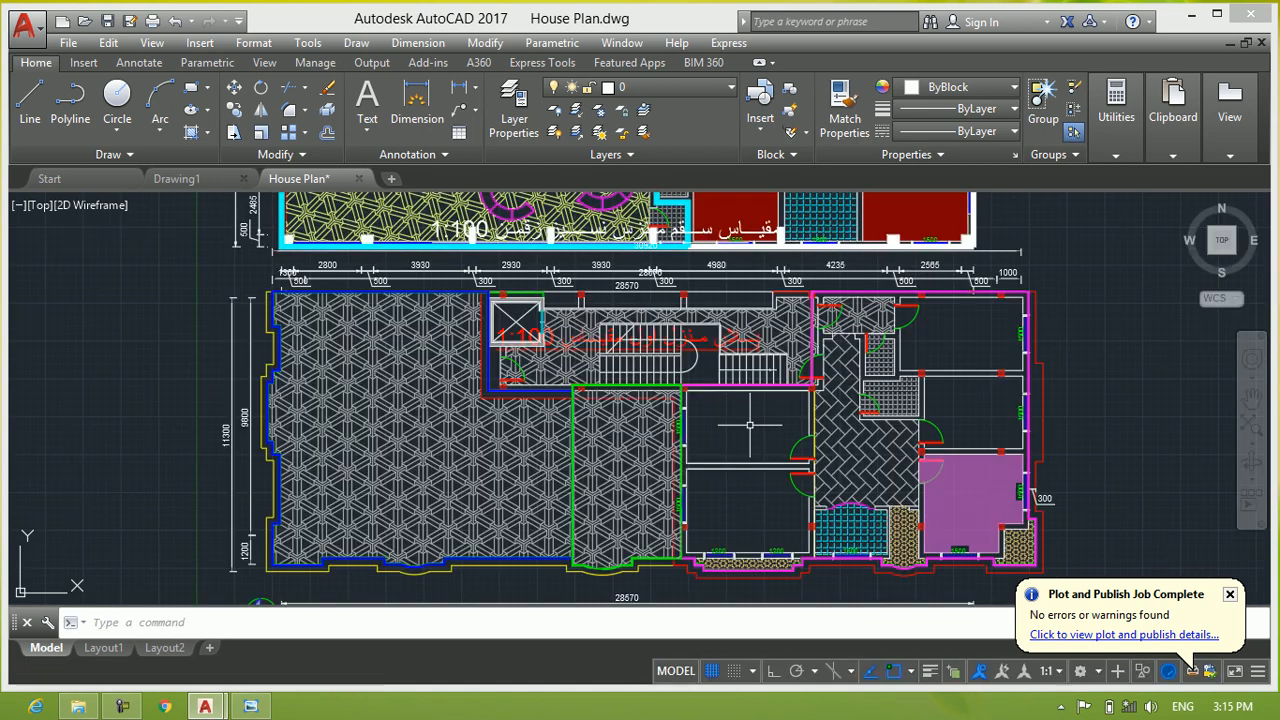
Step: Examine the imported floor plan's linework up close, selecting individual pieces of the large area's floor pattern
scroll(748, 423, "down", 4)
scroll(838, 420, "up", 2)
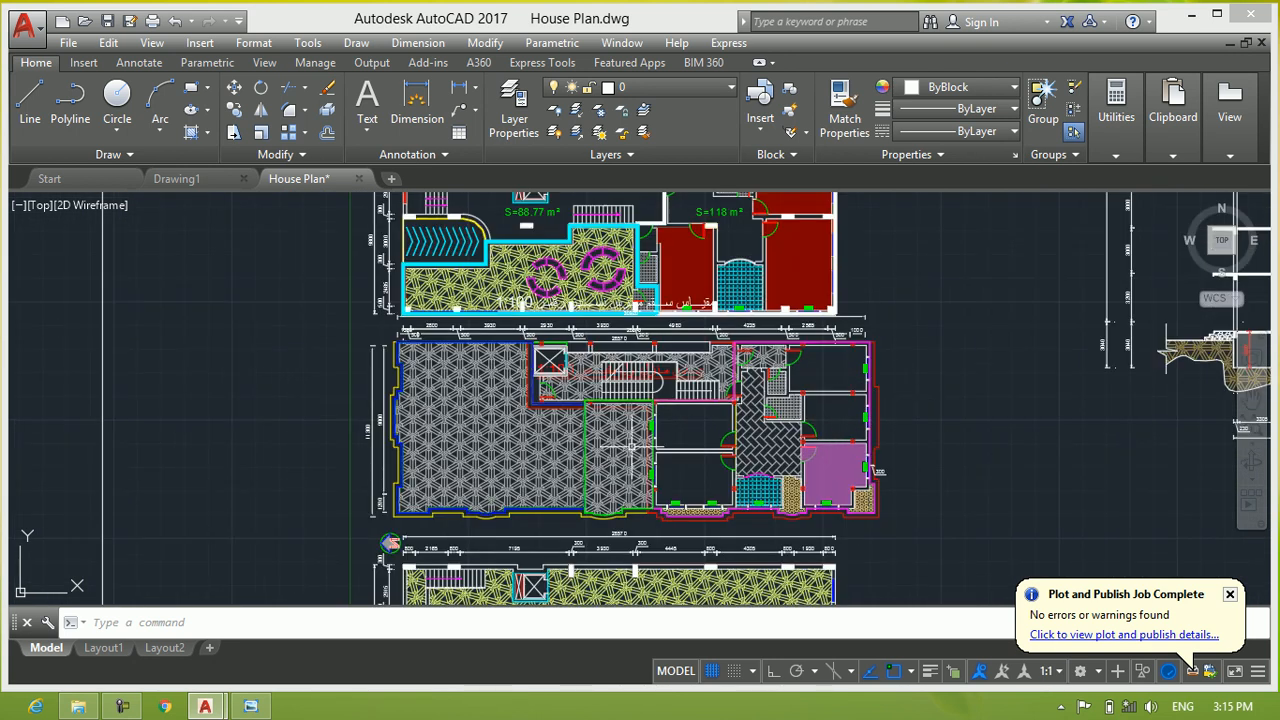
scroll(500, 440, "up", 5)
left_click(484, 414)
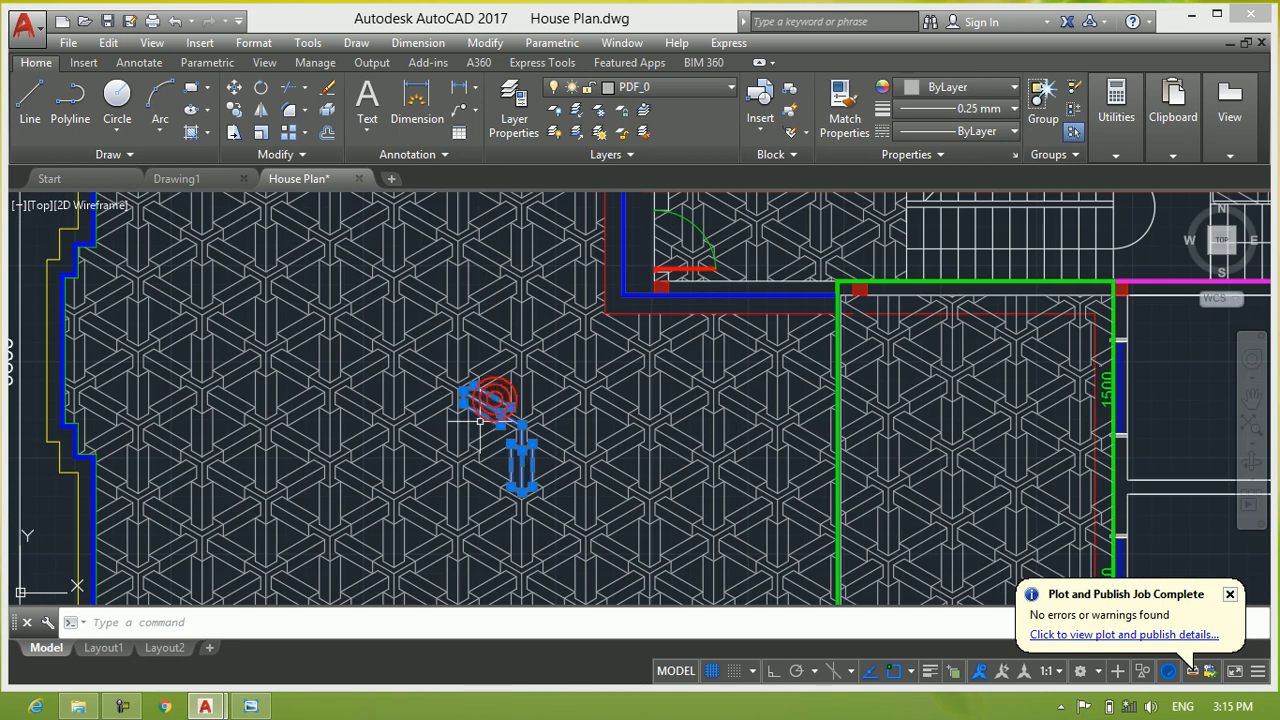
scroll(481, 412, "down", 2)
scroll(478, 410, "down", 3)
scroll(330, 355, "up", 6)
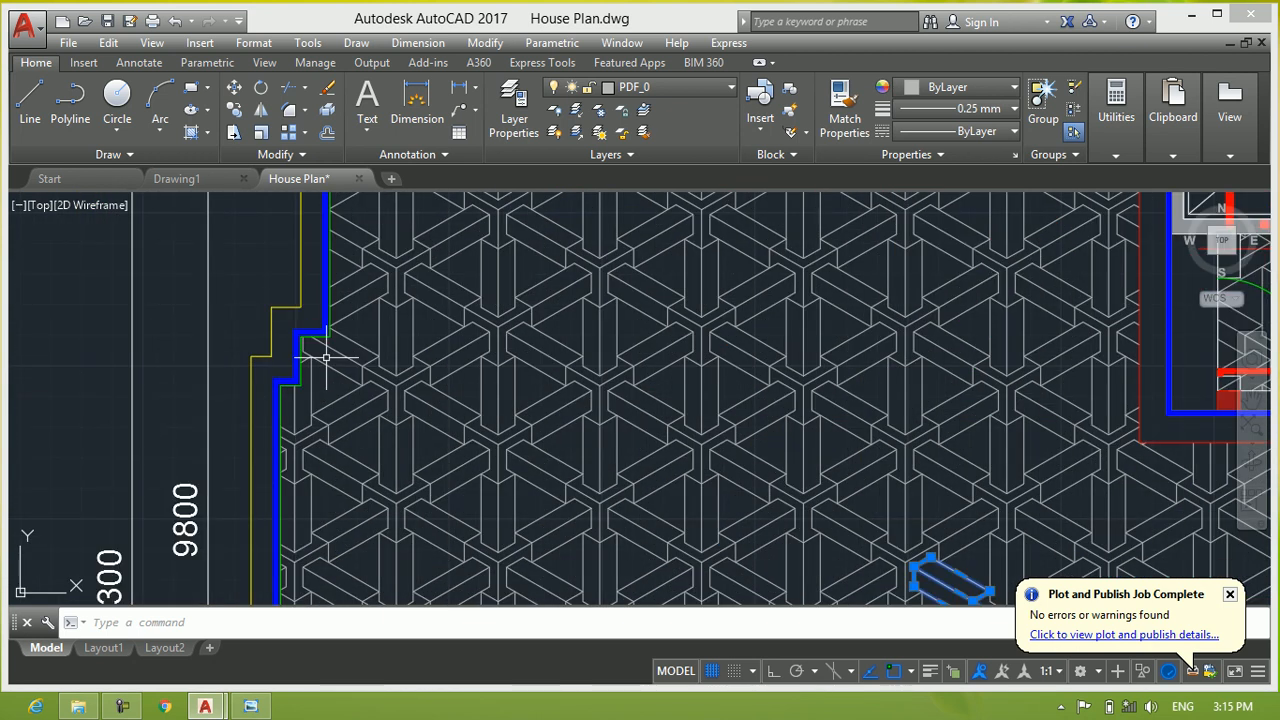
left_click(296, 301)
left_click(471, 337)
scroll(545, 350, "down", 5)
scroll(548, 350, "down", 2)
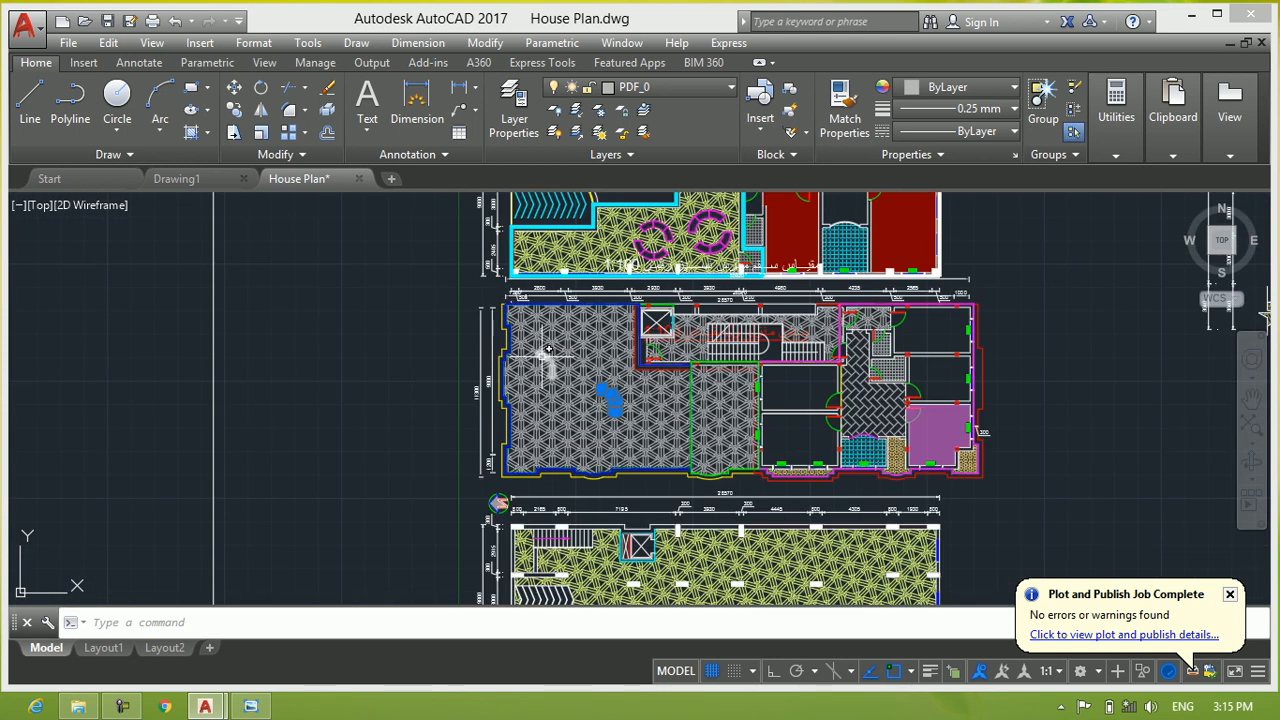
Step: Compare the imported floor plan with the plans above and below it
scroll(735, 405, "up", 2)
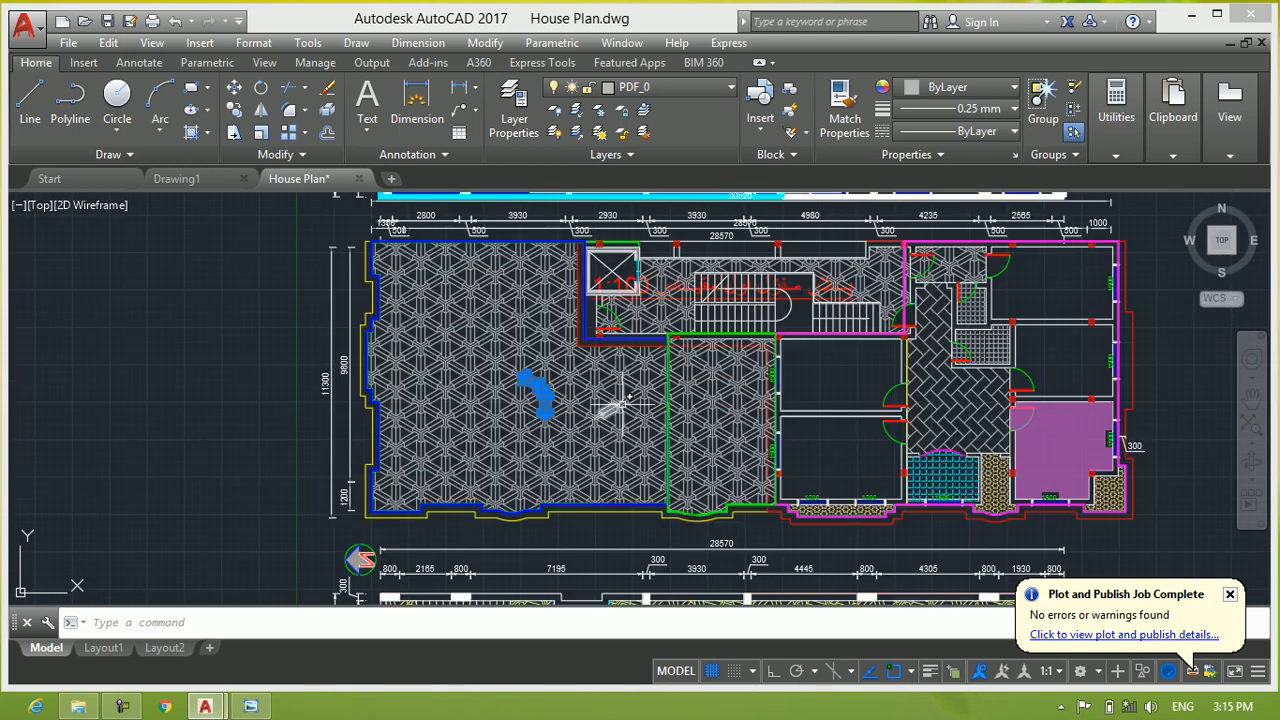
scroll(628, 400, "down", 4)
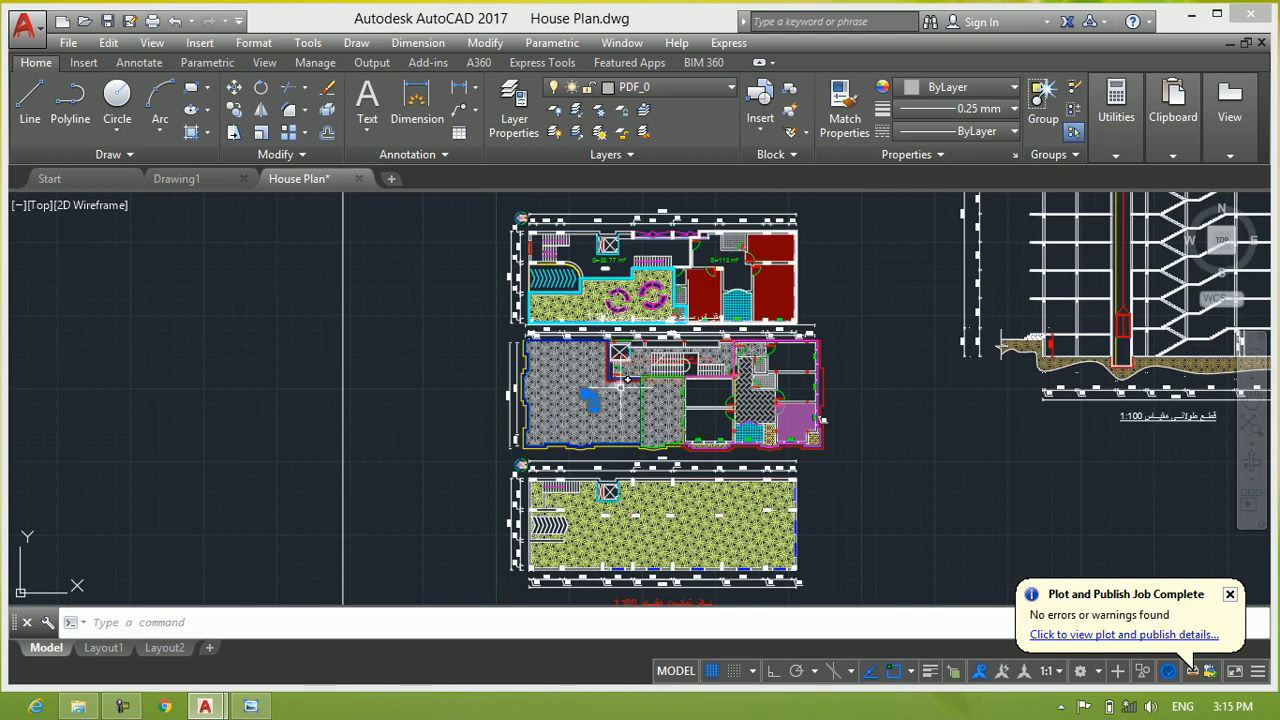
scroll(627, 379, "down", 3)
scroll(620, 386, "up", 5)
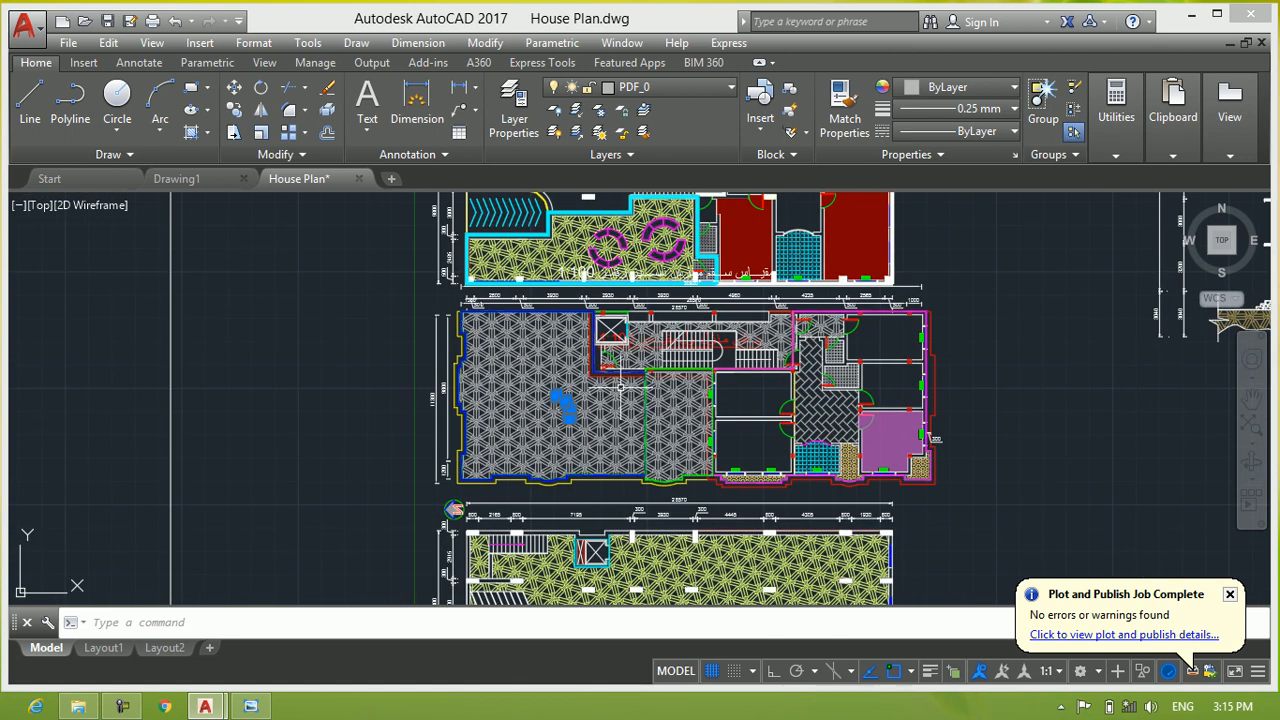
left_click(1014, 306)
left_click(993, 490)
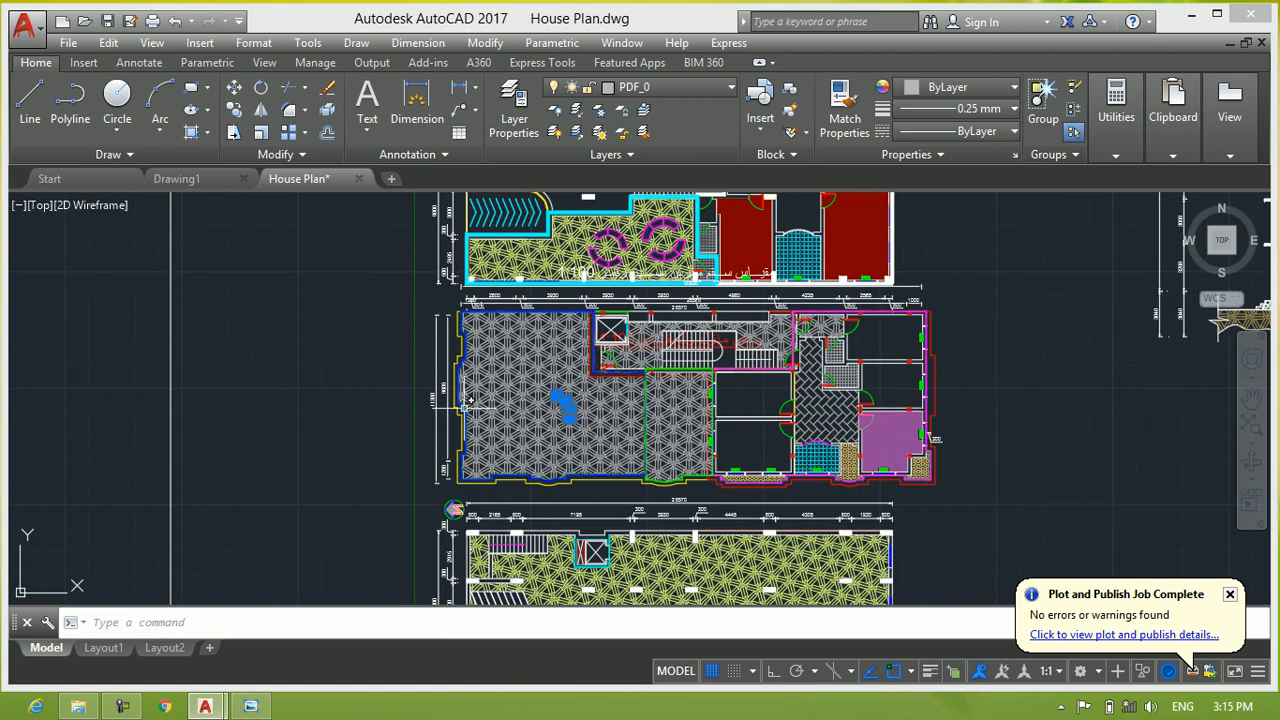
Step: Look through the application's Print commands, from Plot and Batch Plot to Page Setup and Manage Plotters
left_click(43, 43)
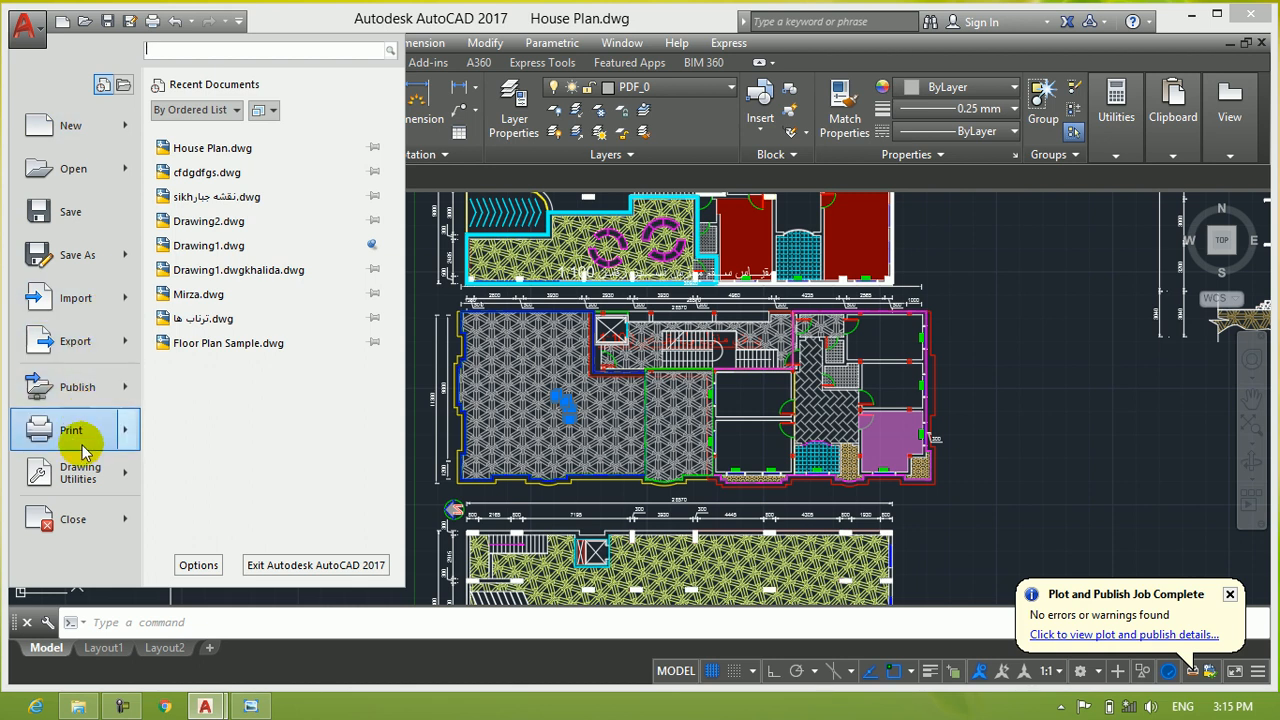
mouse_move(80, 440)
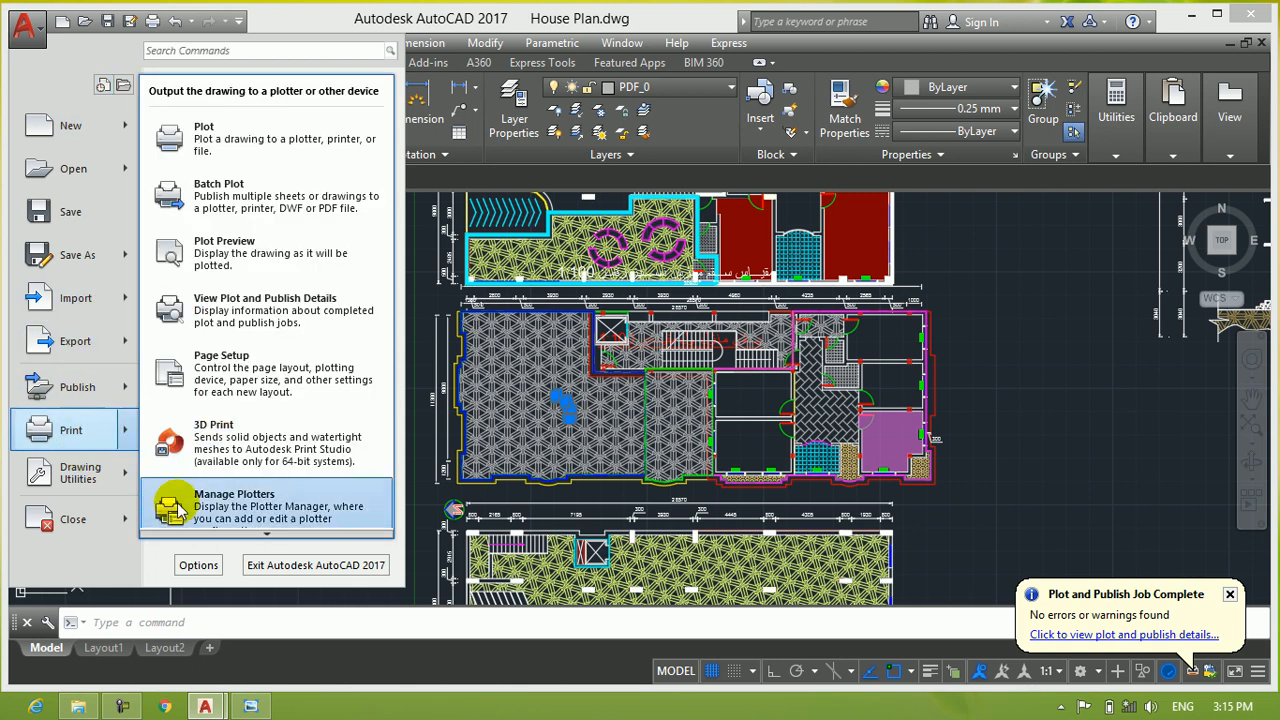
left_click(1075, 275)
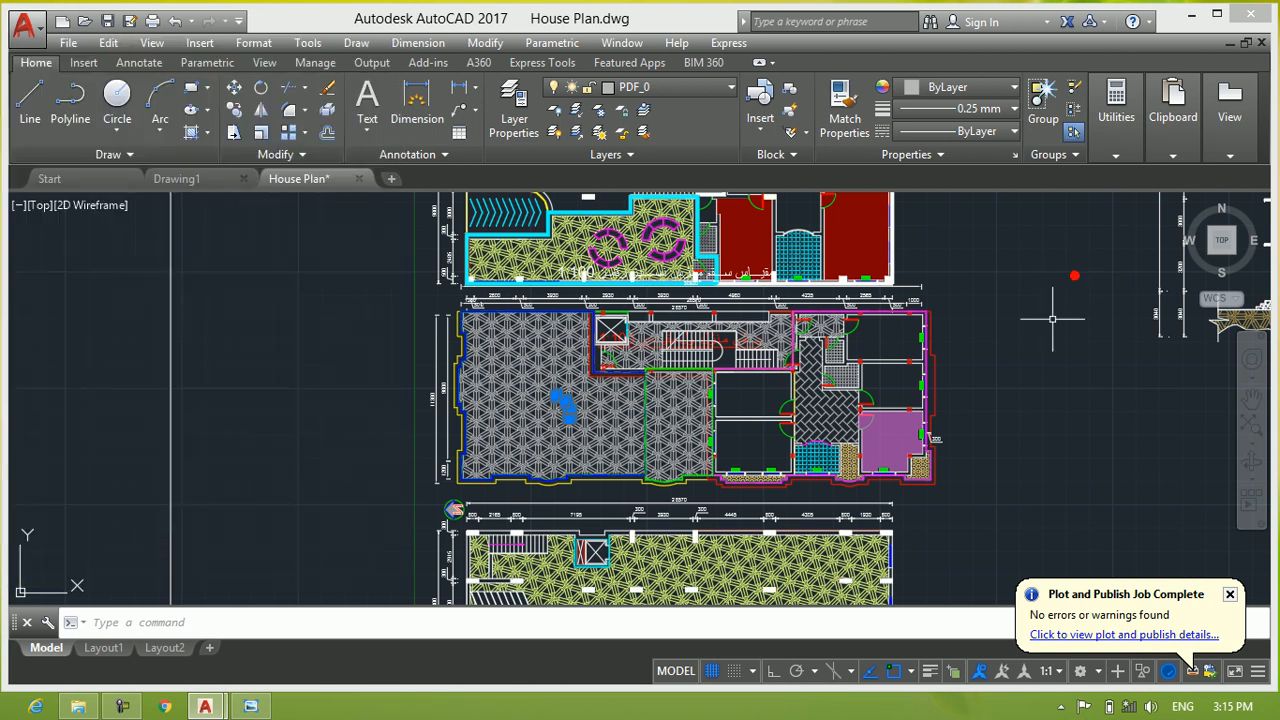
left_click(1008, 398)
left_click(995, 295)
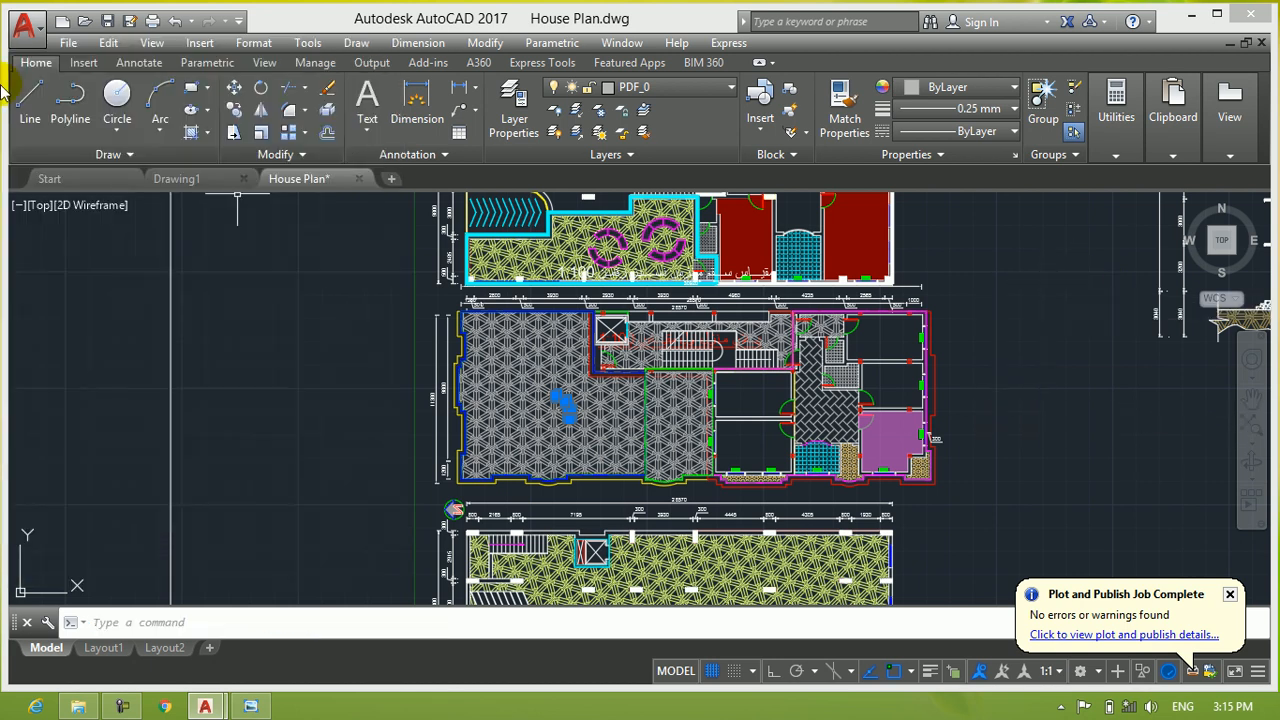
left_click(24, 30)
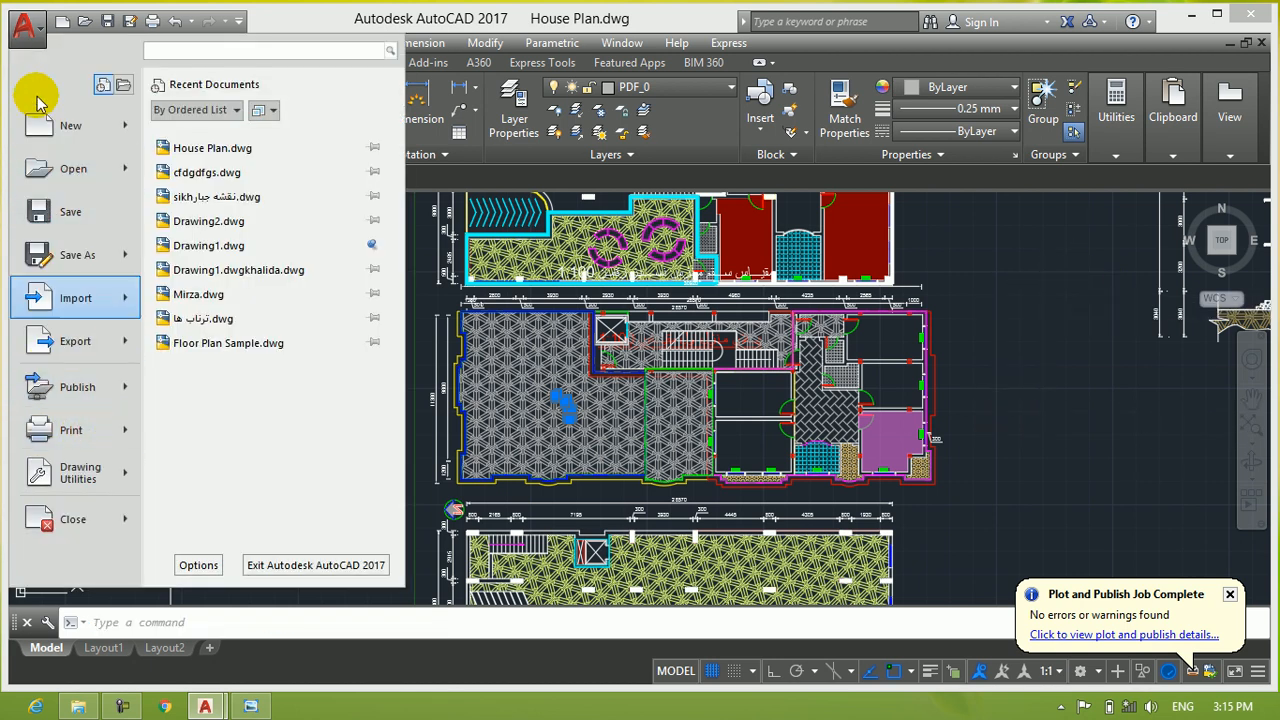
left_click(1047, 298)
left_click(1028, 450)
left_click(1051, 284)
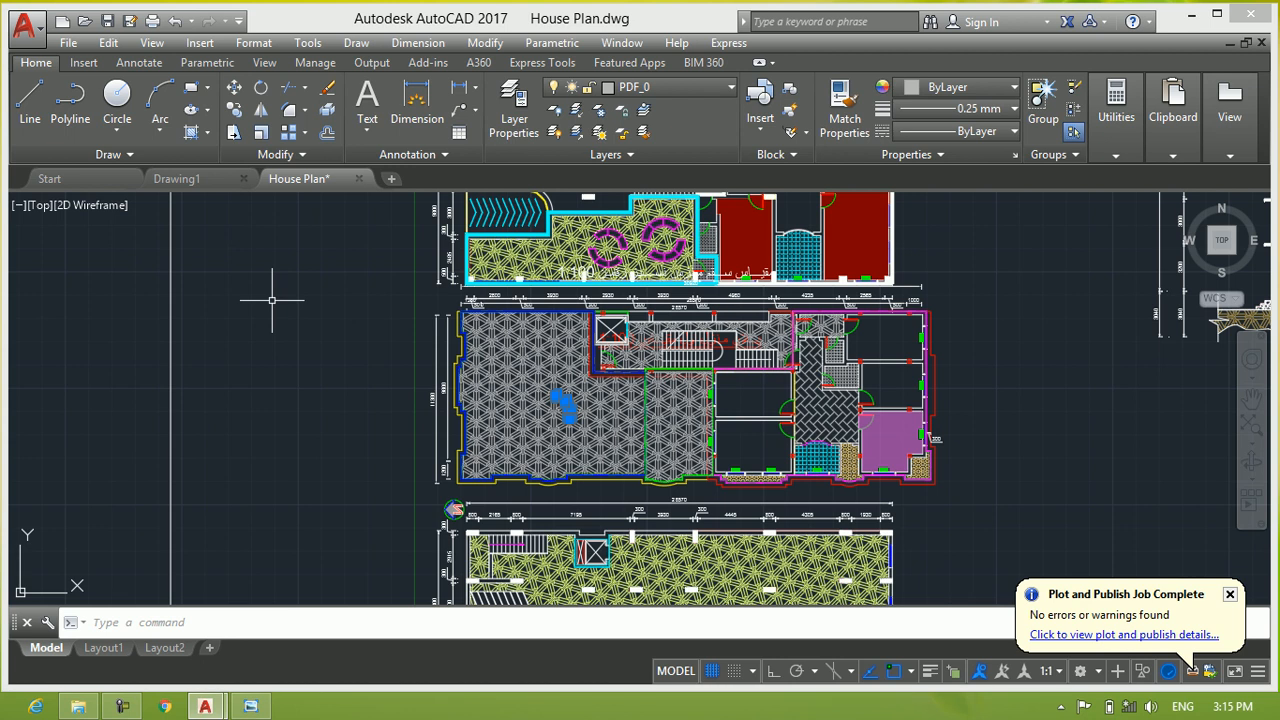
scroll(270, 243, "down", 4)
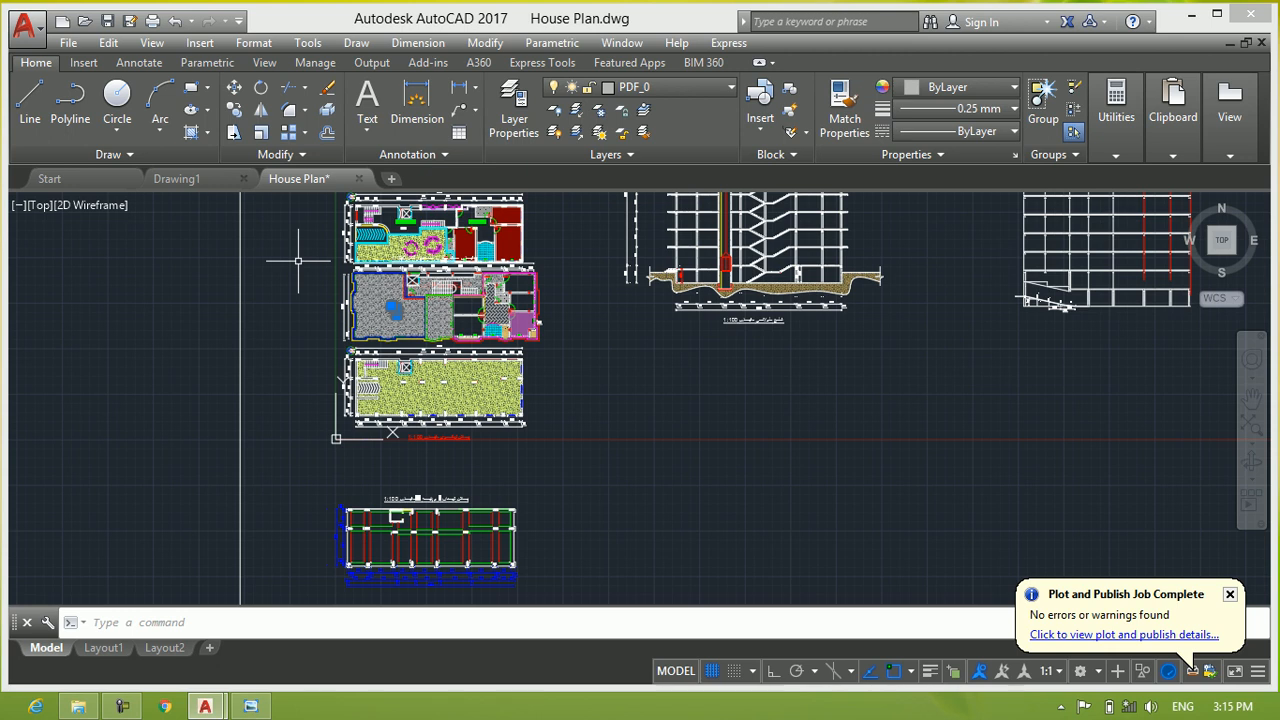
Step: Open the Options dialog and review its Files, Display, Open and Save, Plot and Publish, and System settings
left_click(24, 26)
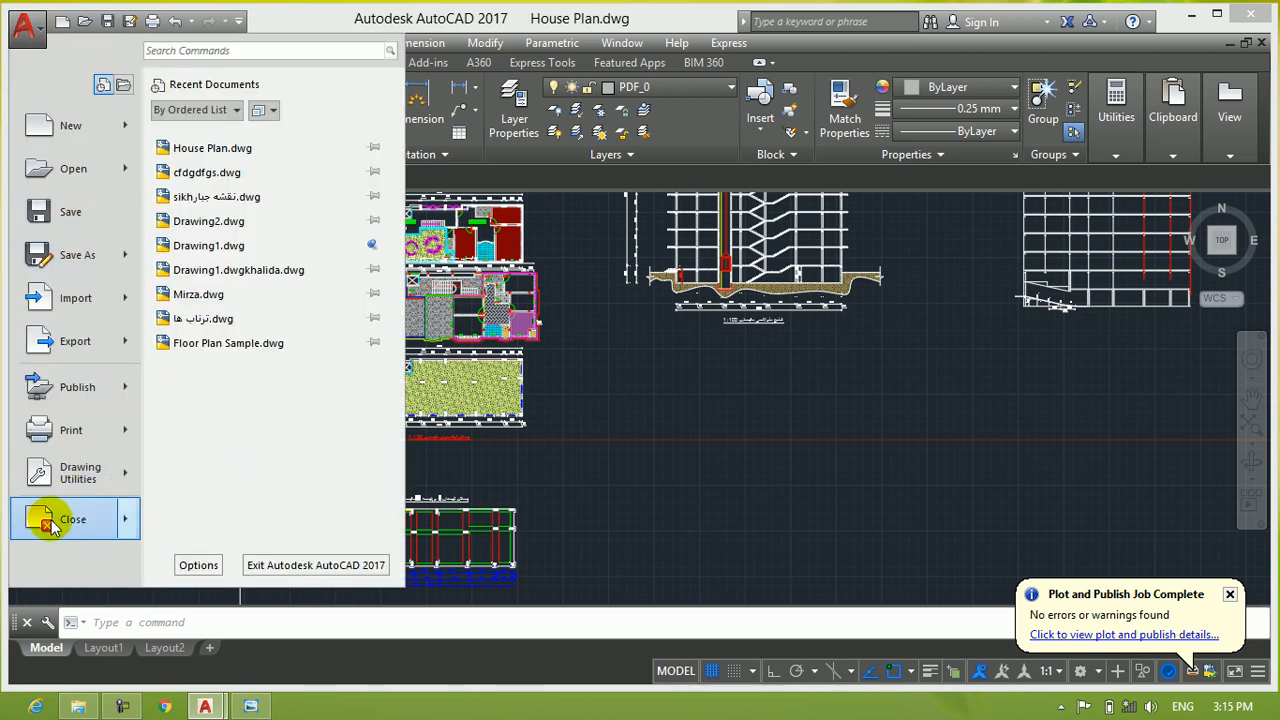
left_click(198, 566)
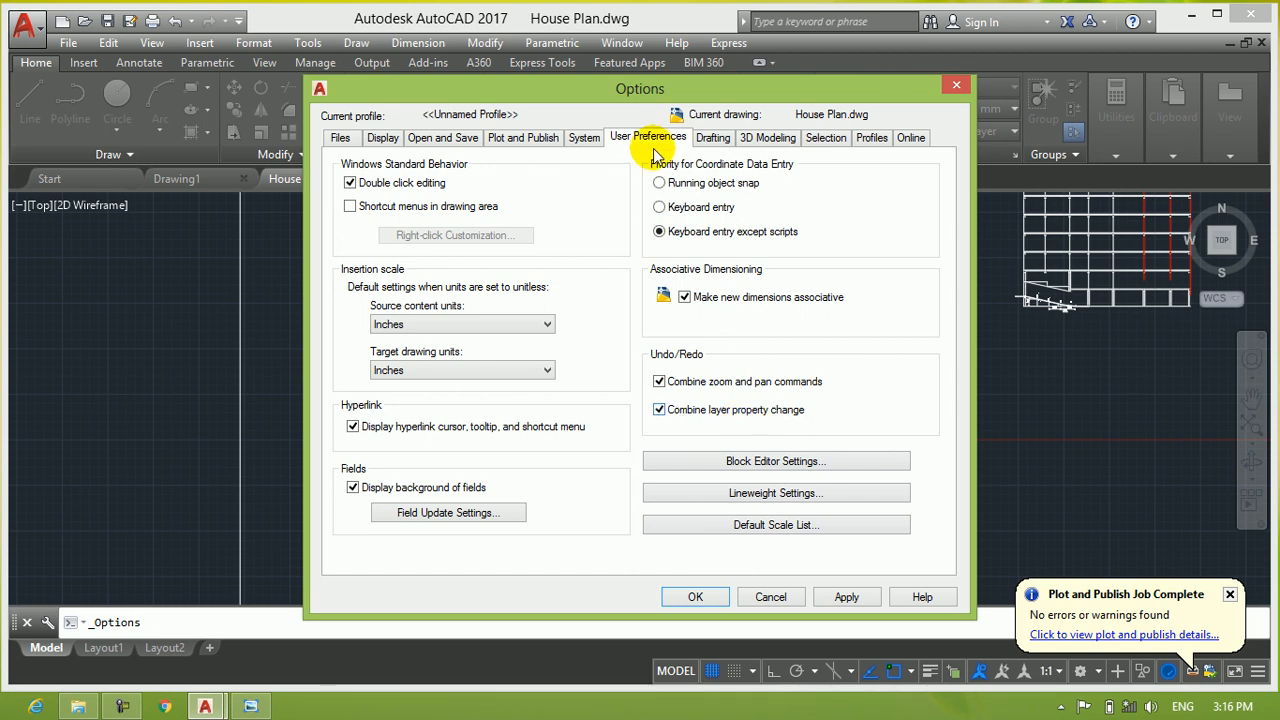
left_click_drag(624, 95, 619, 80)
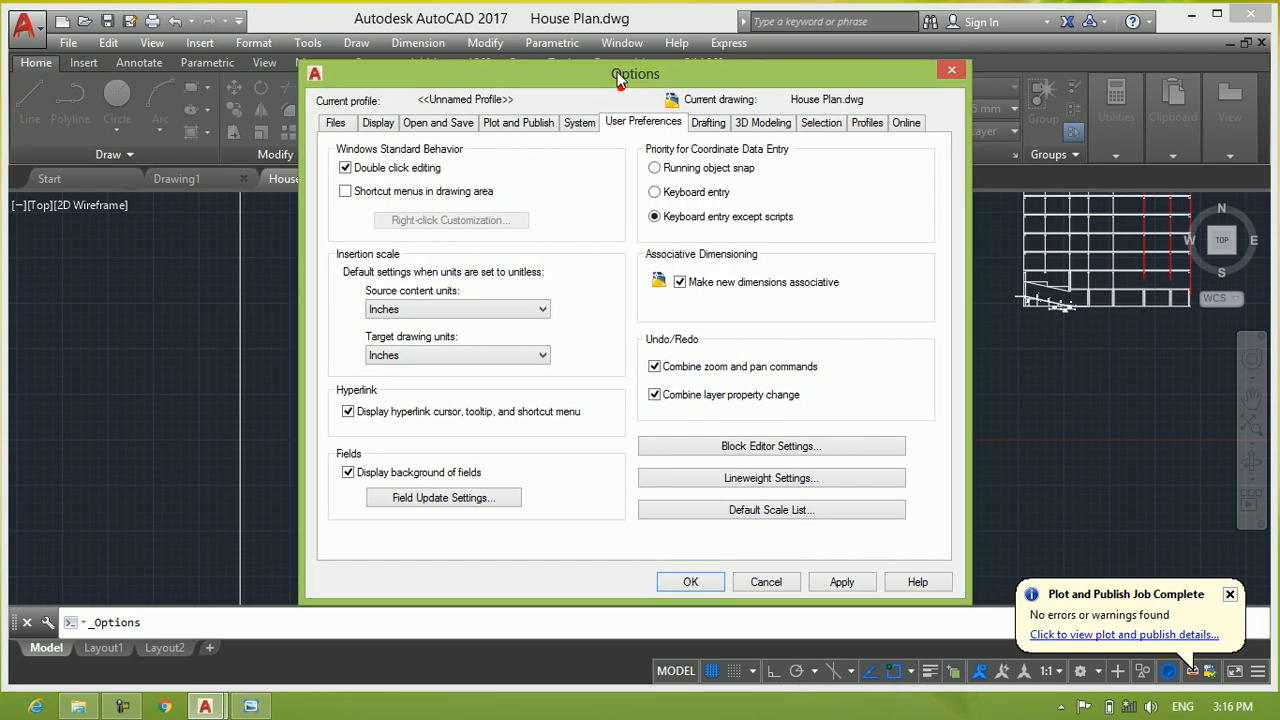
left_click(337, 122)
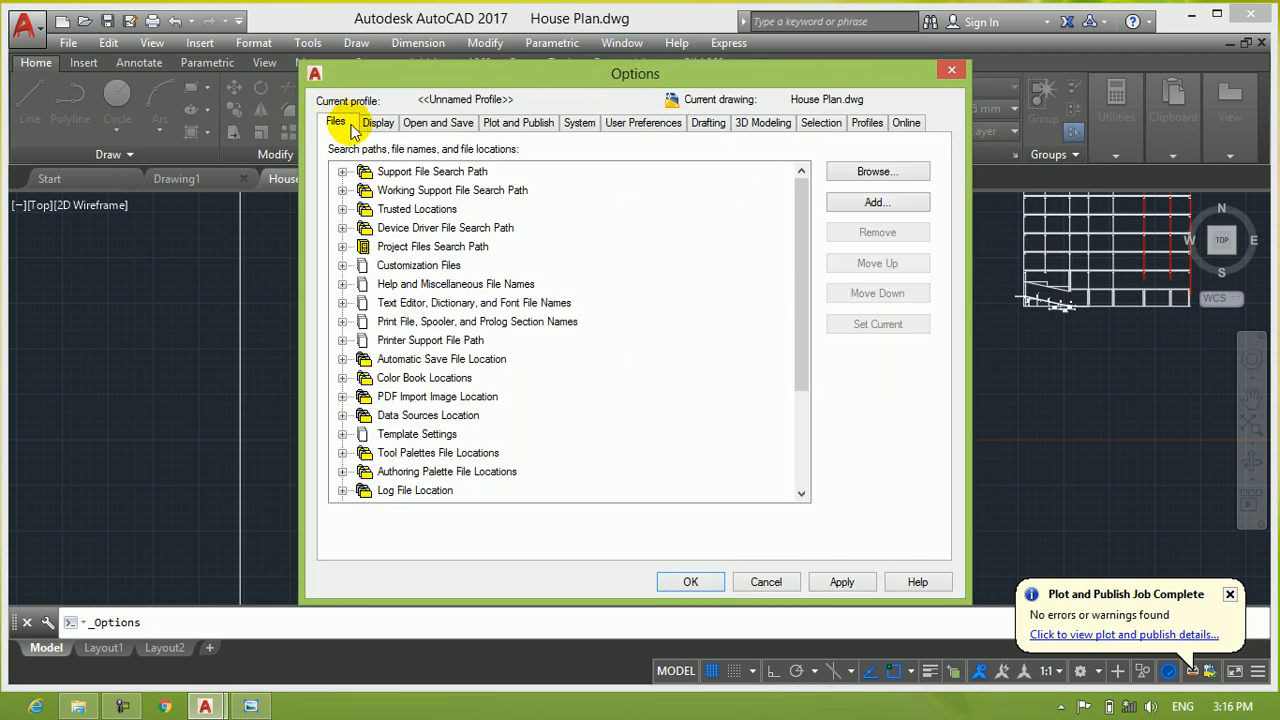
left_click(378, 124)
left_click(430, 126)
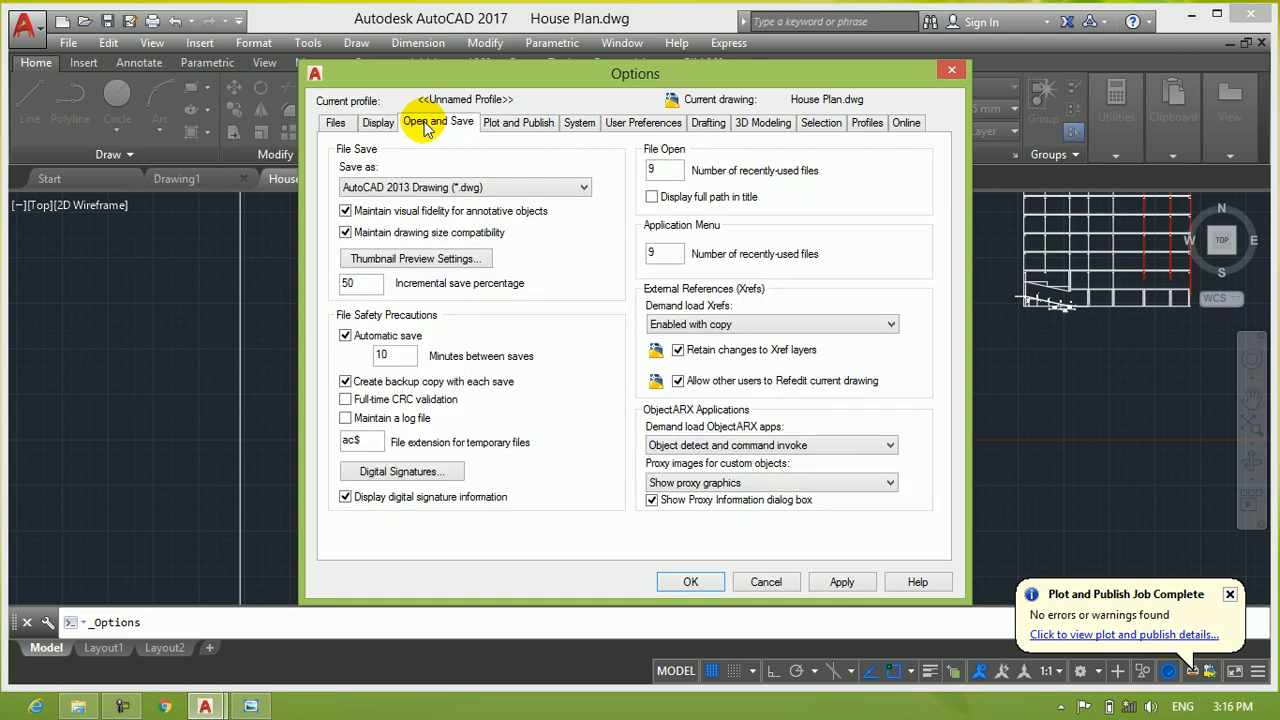
left_click(516, 128)
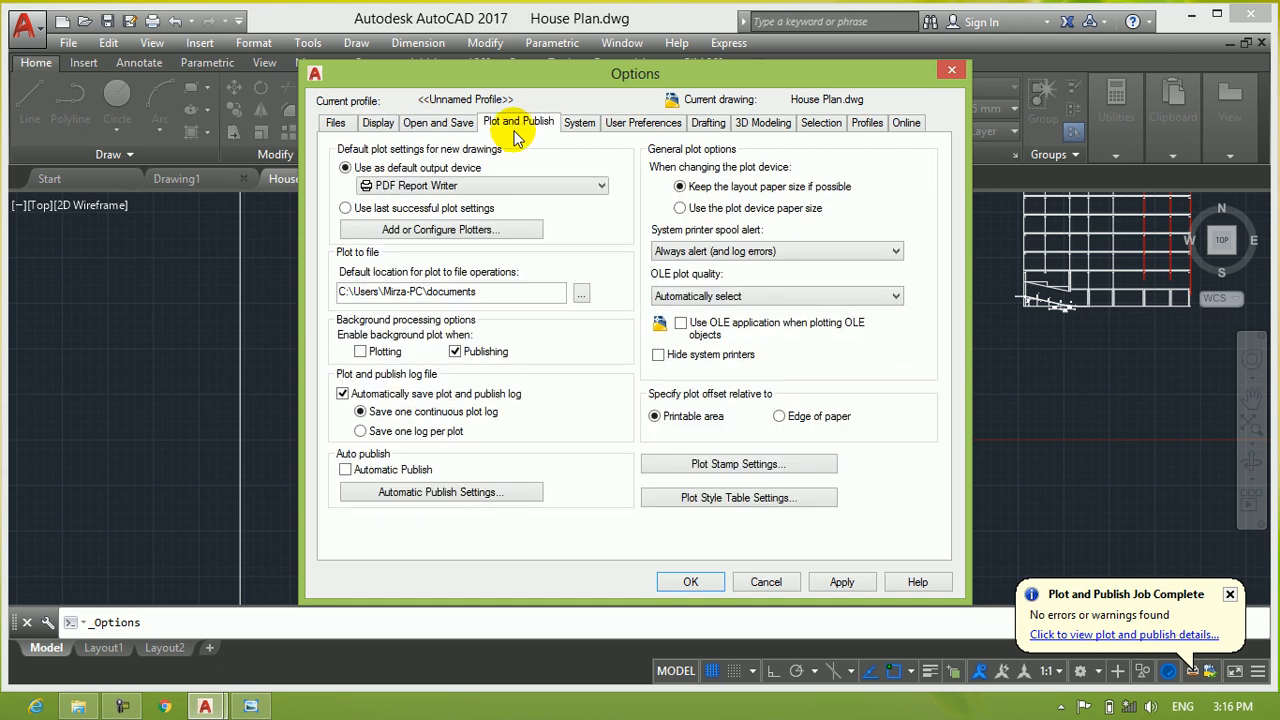
left_click(579, 124)
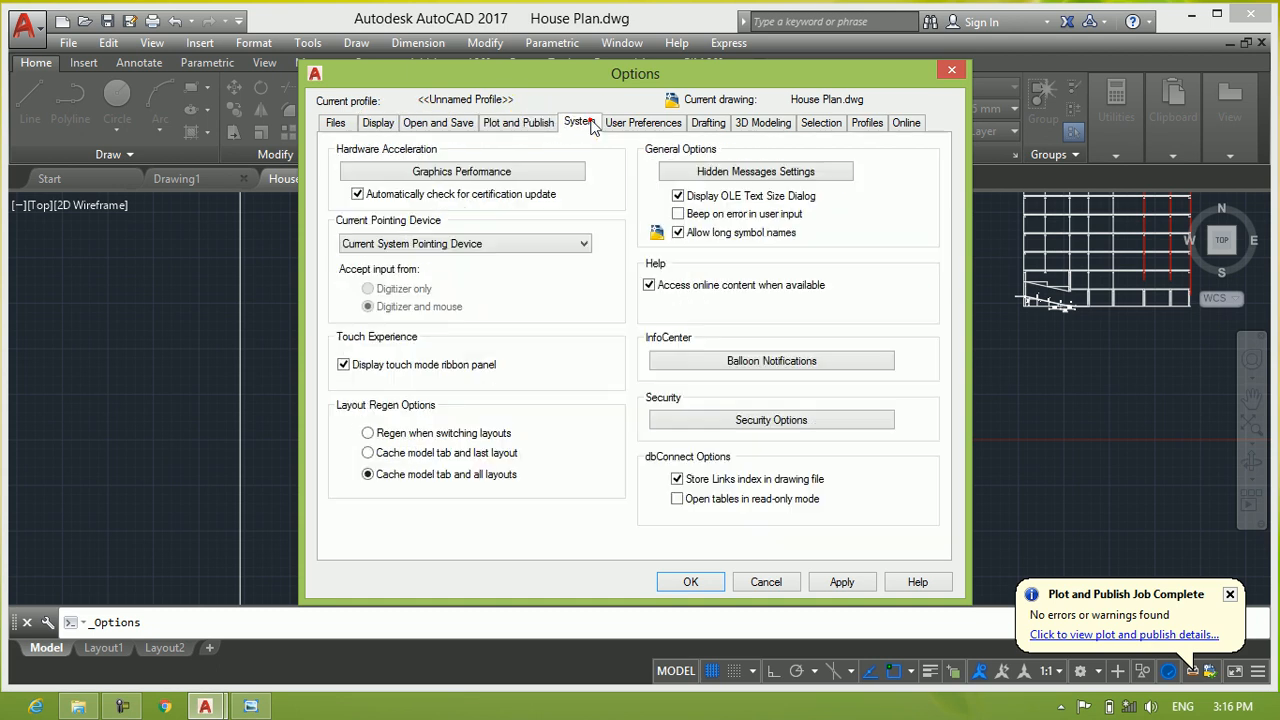
Step: Review the User Preferences, Drafting, 3D Modeling, Selection and Files settings in Options, and close the dialog without changes
left_click(616, 125)
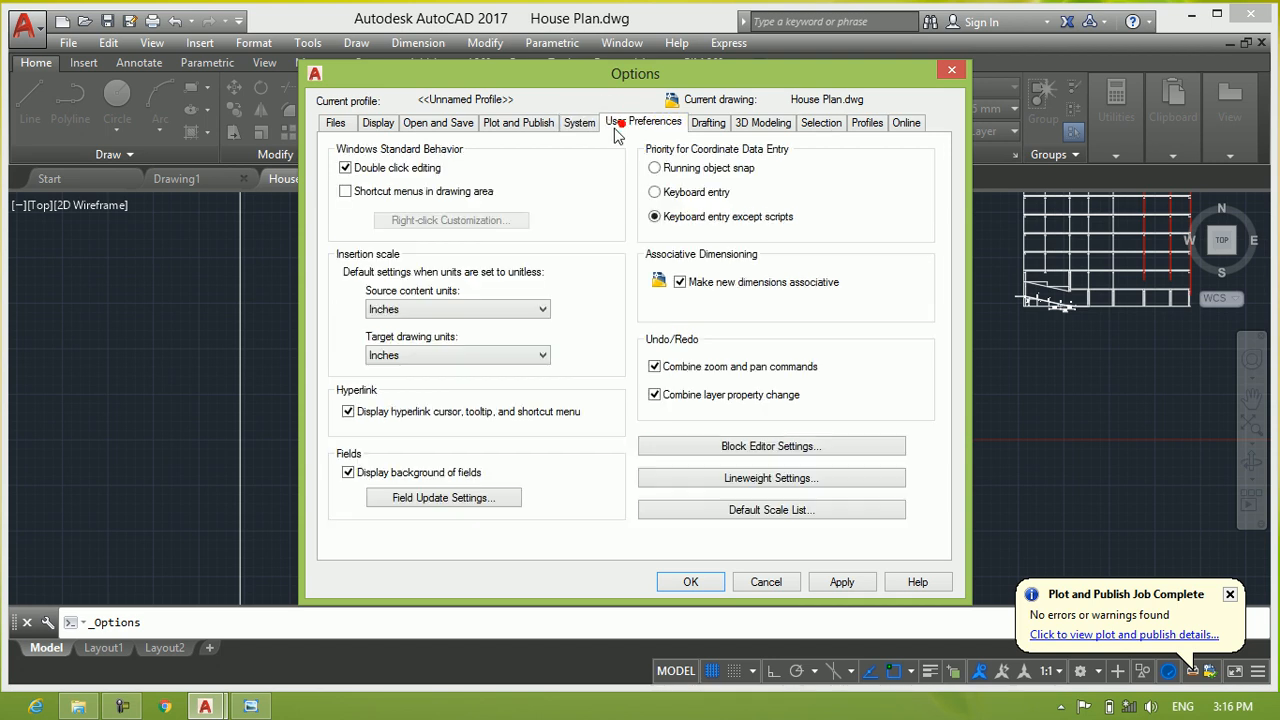
left_click(713, 127)
left_click(765, 126)
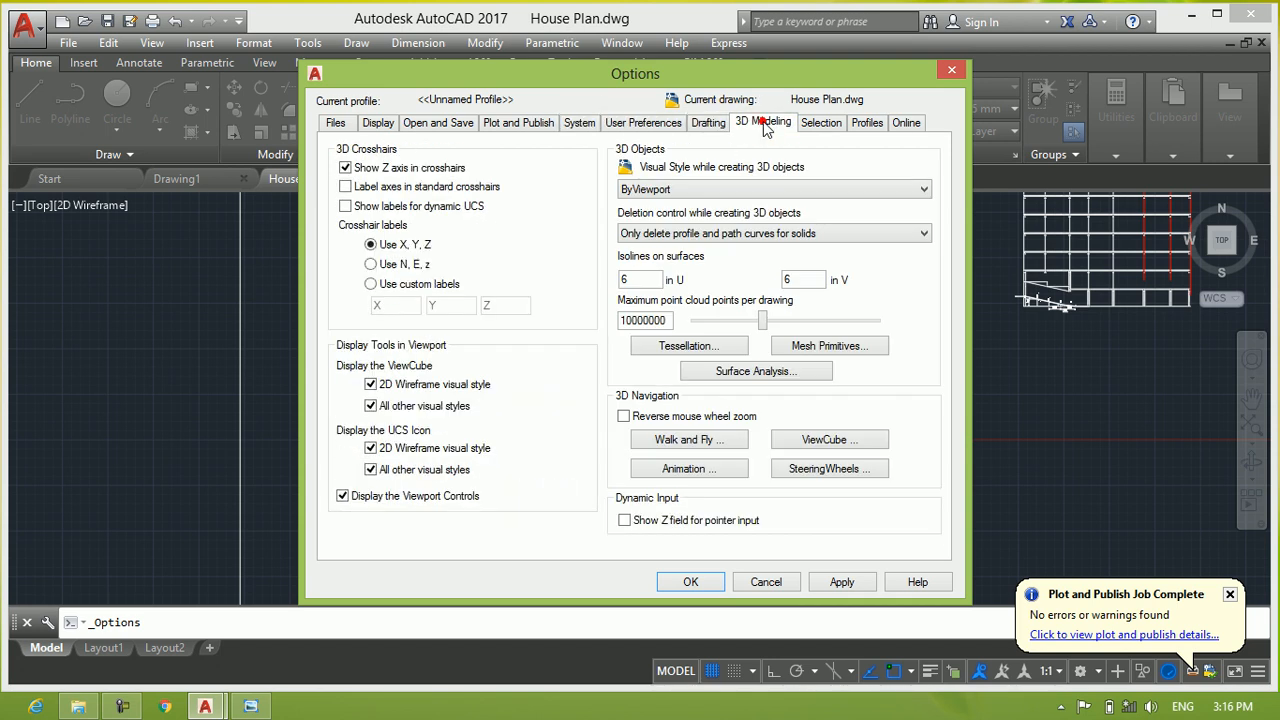
left_click(821, 125)
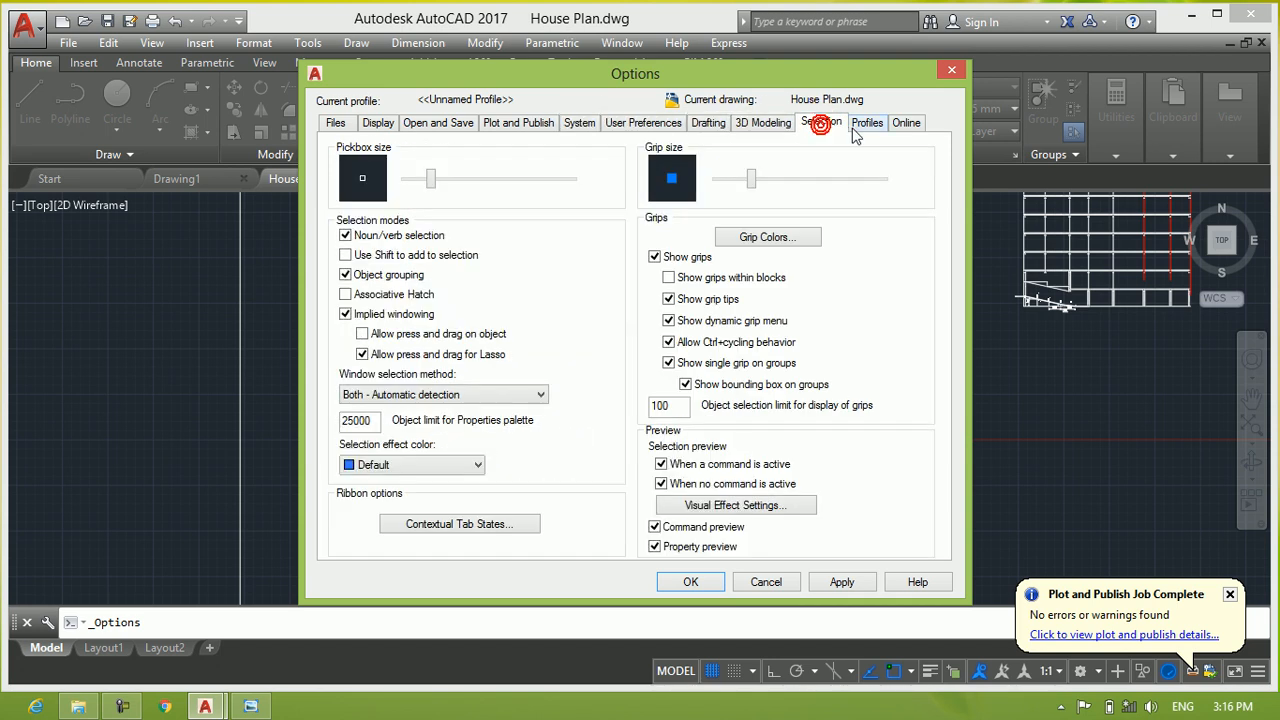
left_click(334, 122)
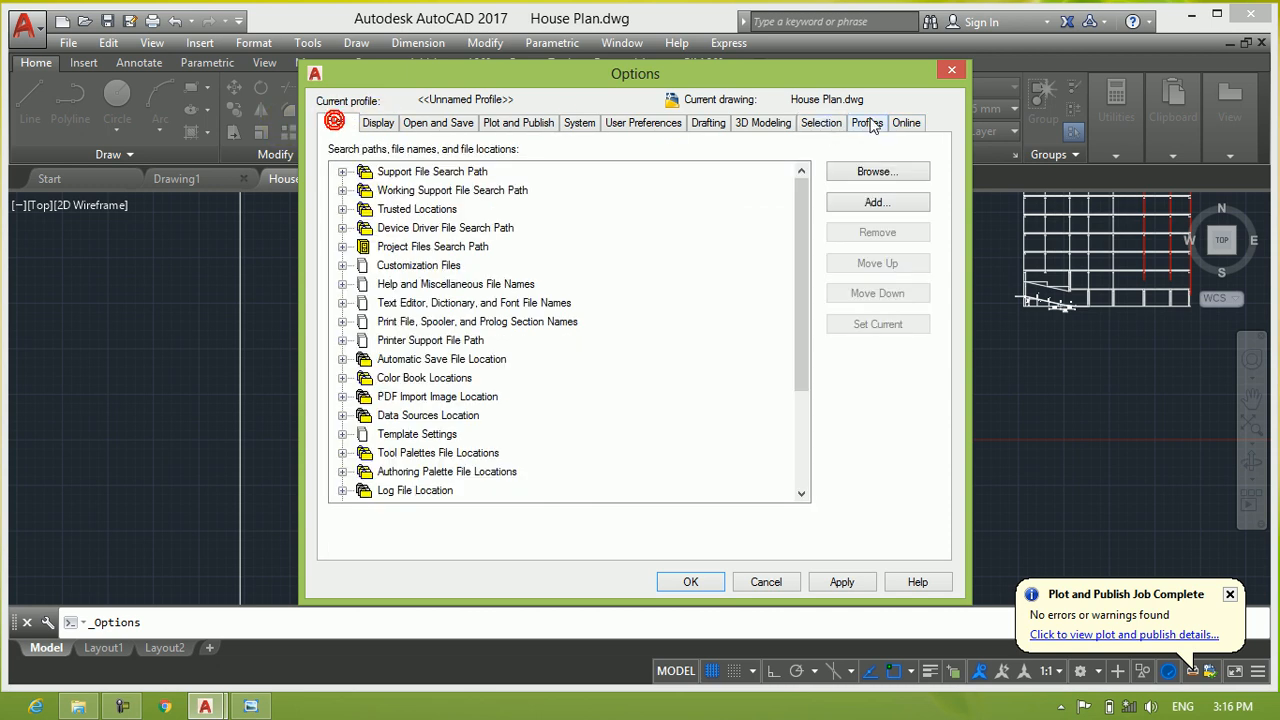
left_click(951, 72)
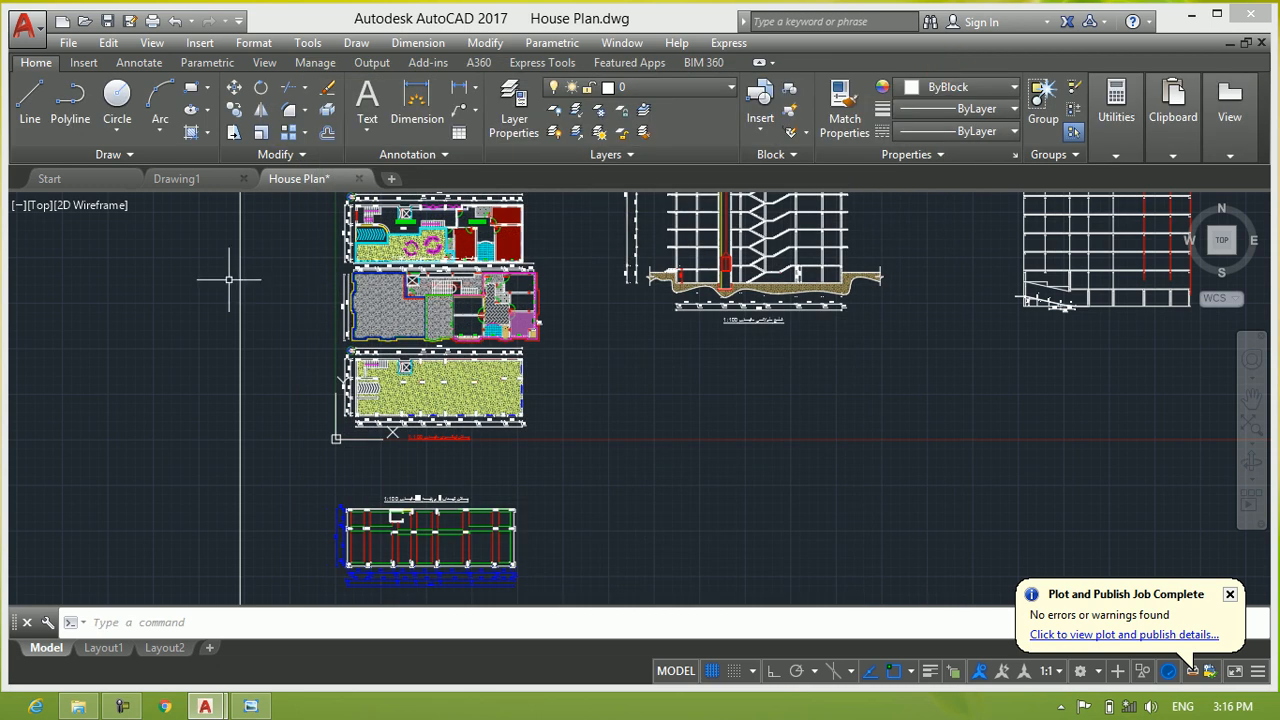
Step: Reopen the Options dialog with the OP command, look it over and close it
mouse_move(267, 319)
middle_mouse_down()
mouse_move(331, 346)
mouse_move(565, 386)
middle_mouse_up()
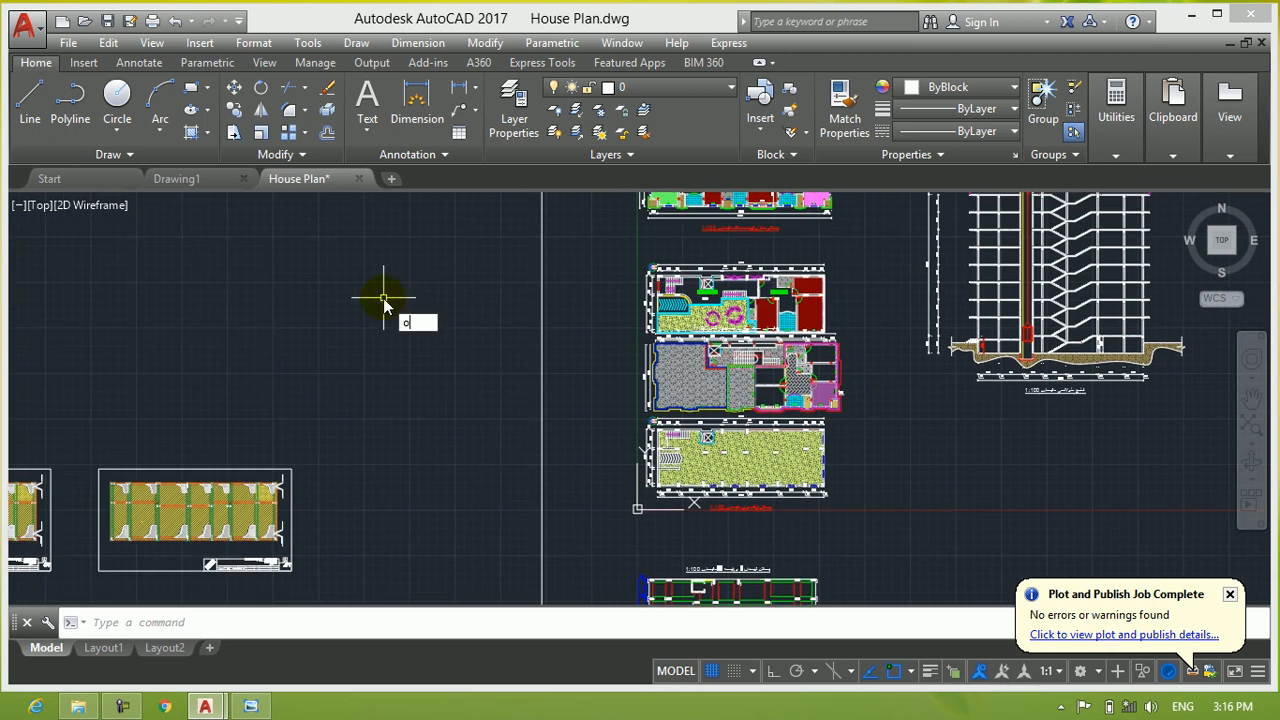
type("op")
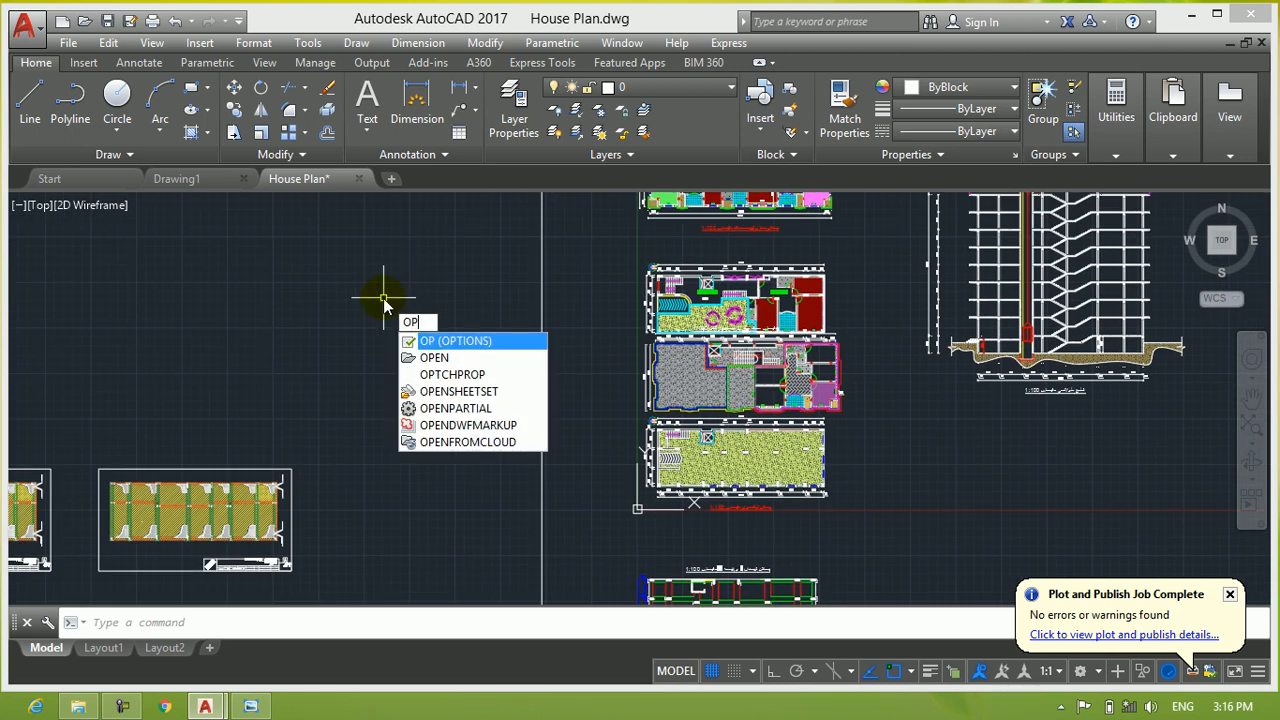
key("Return")
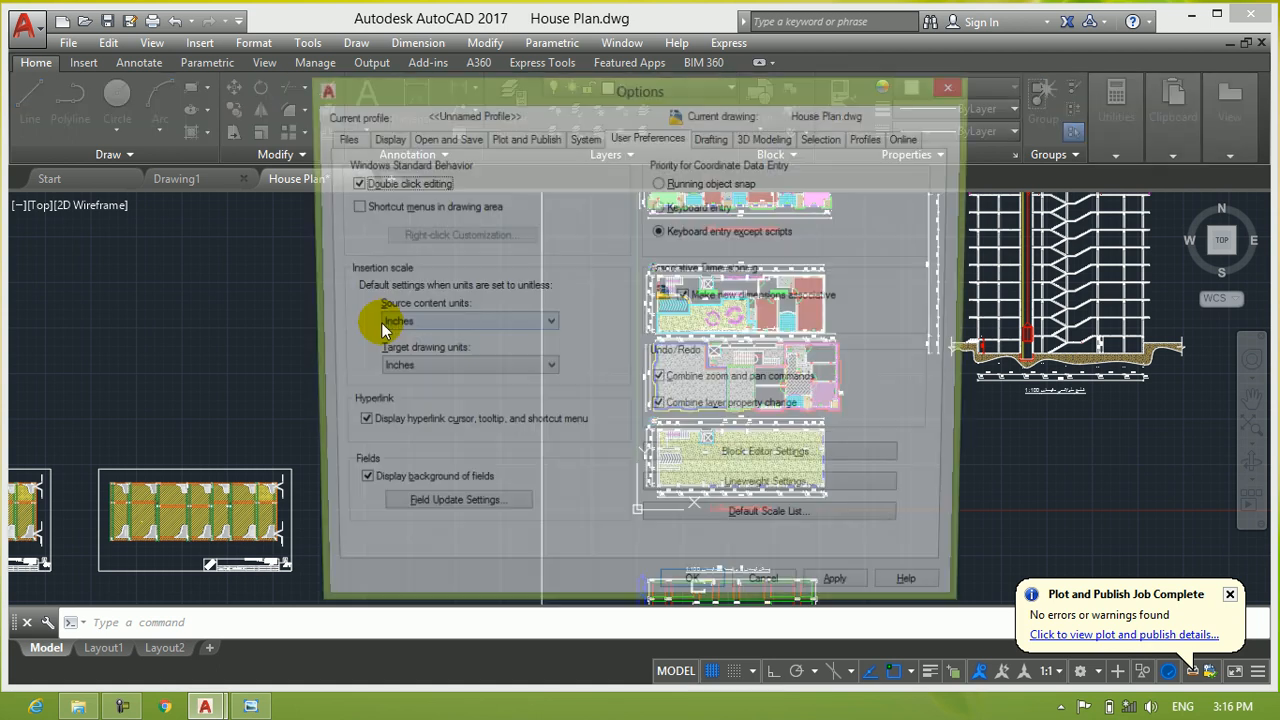
left_click(956, 85)
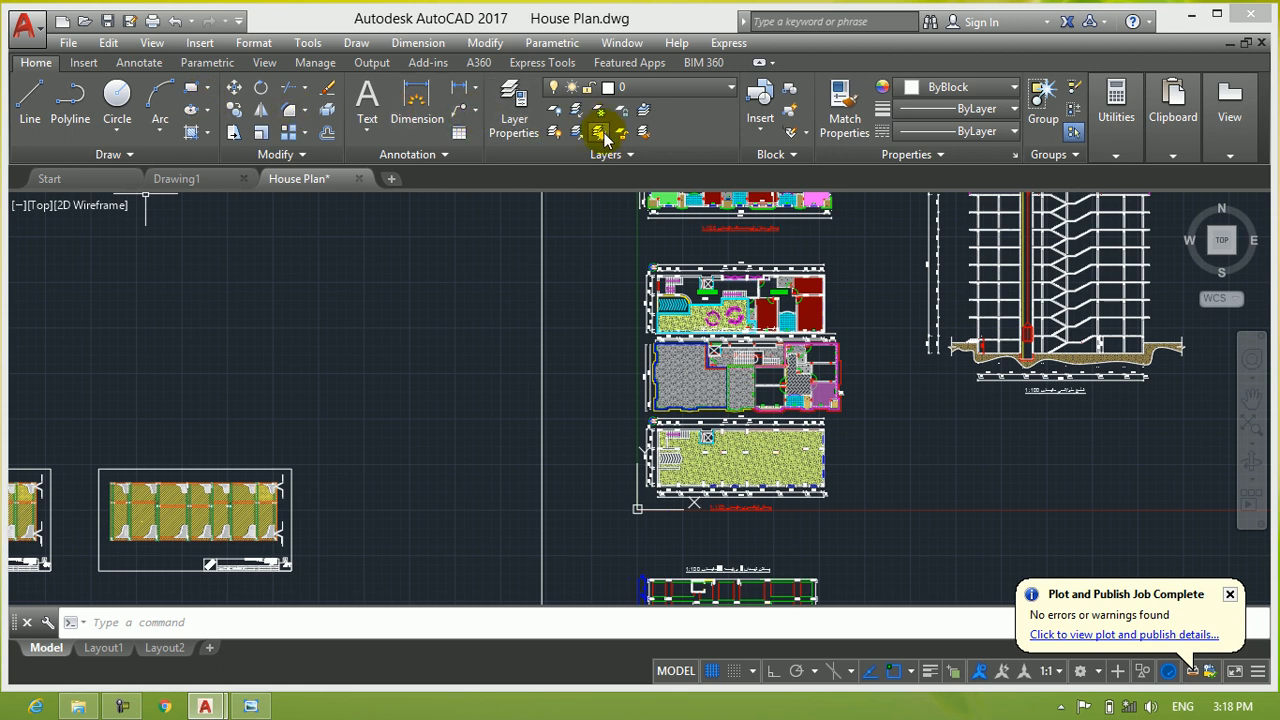
left_click(500, 209)
left_click(332, 338)
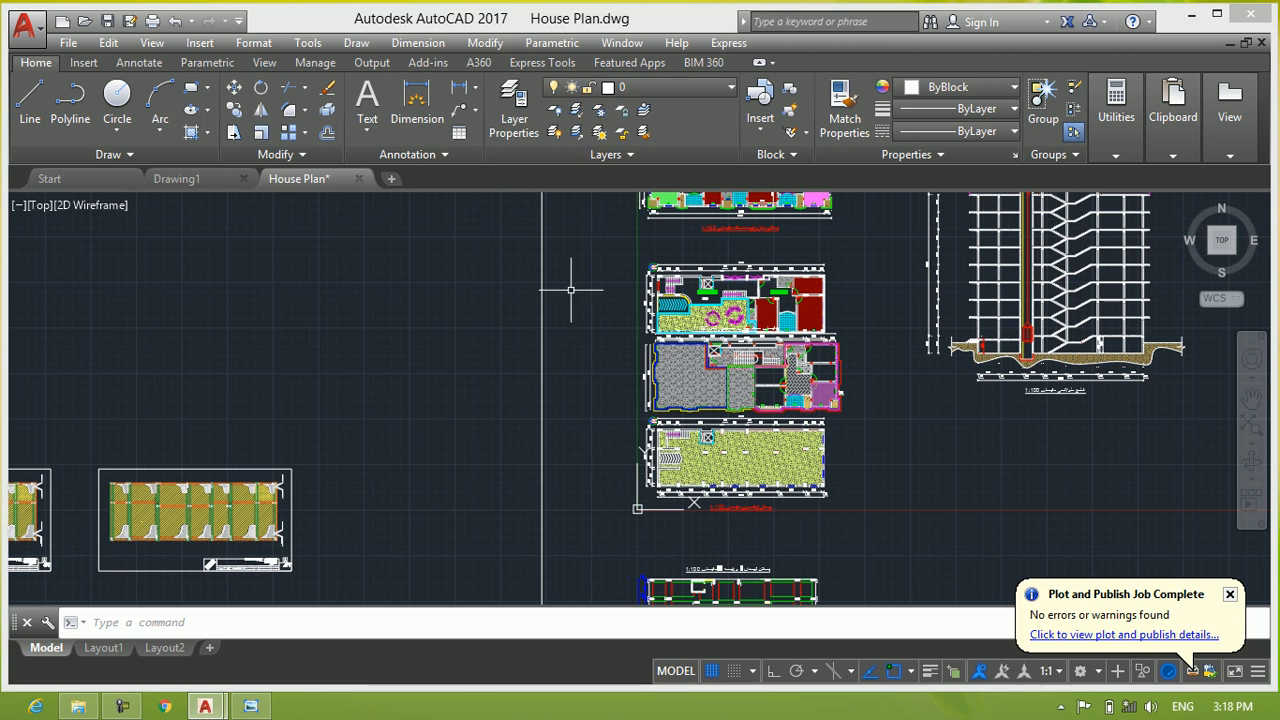
left_click(122, 707)
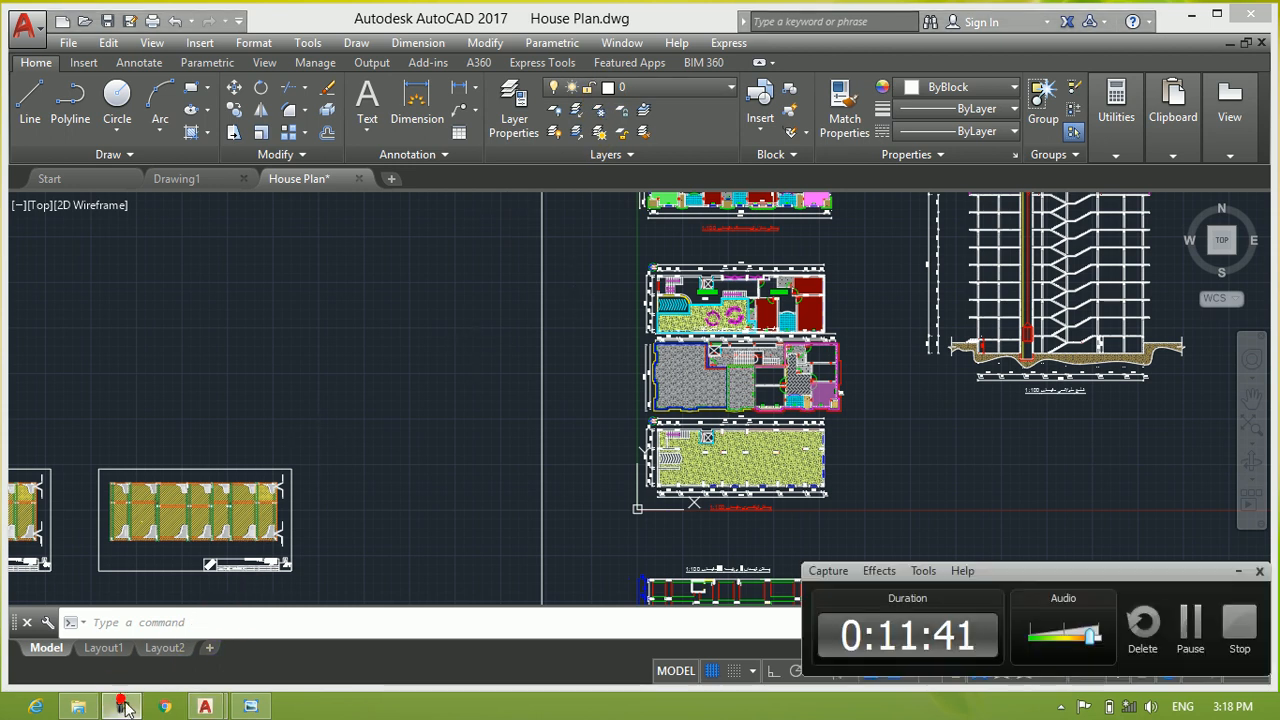